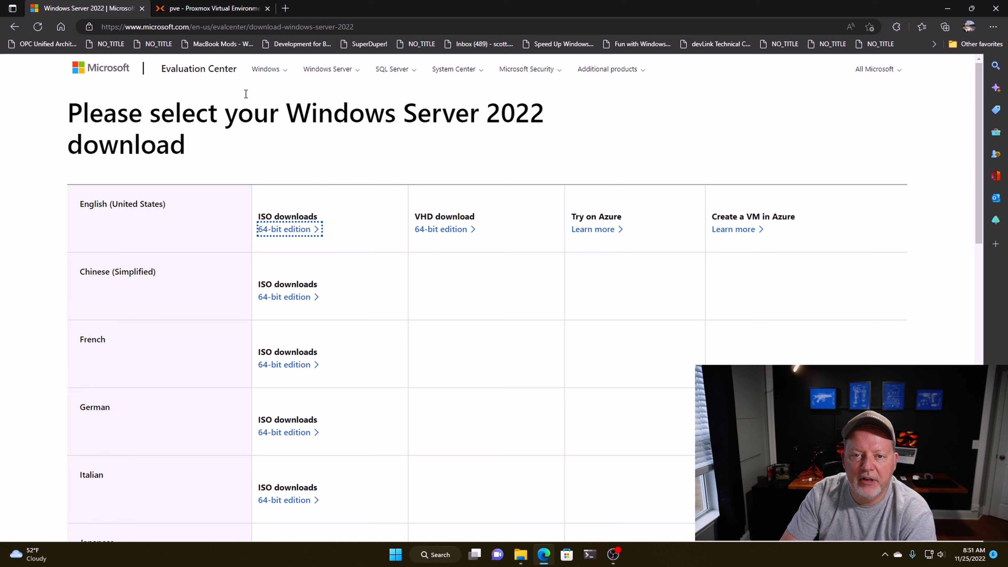
Switch to Proxmox and start a new virtual machine on node pve with the name WindowsServer2022
left_click(214, 8)
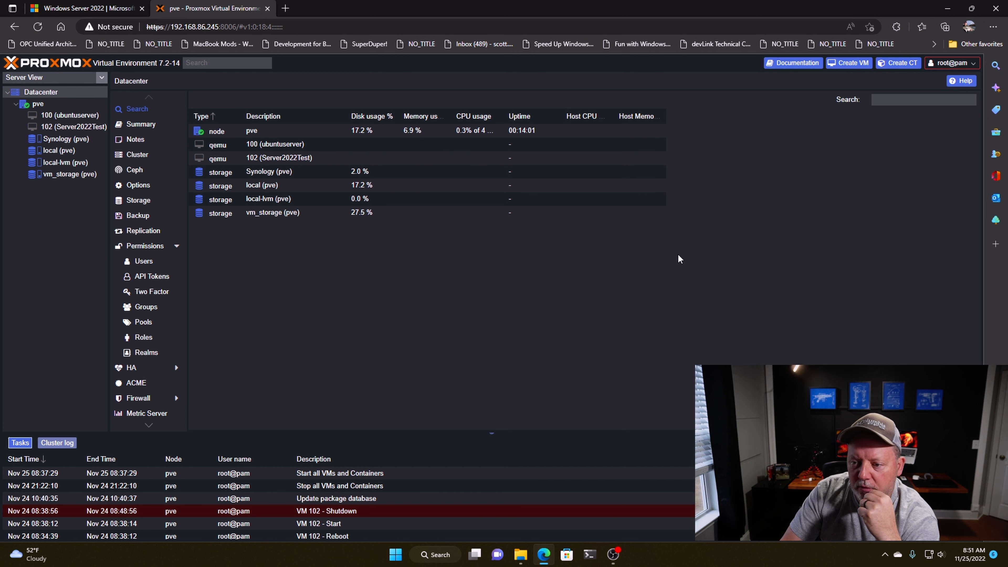
left_click(46, 105)
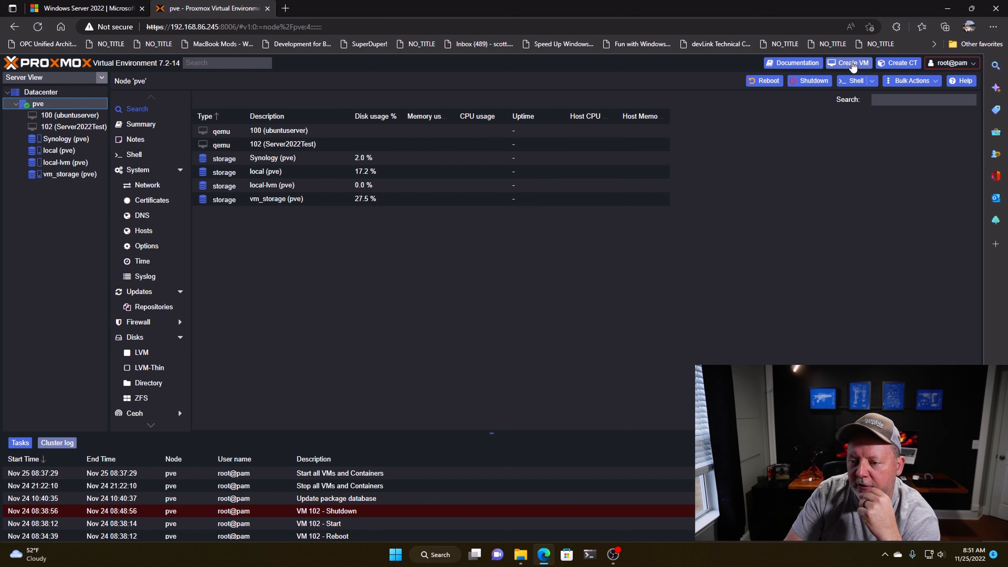
left_click(852, 64)
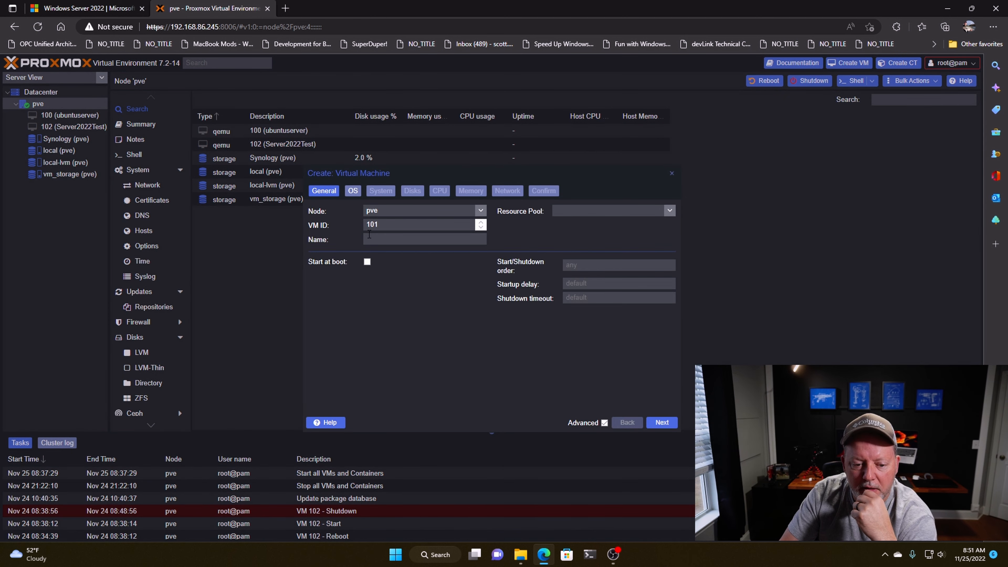
left_click(394, 240)
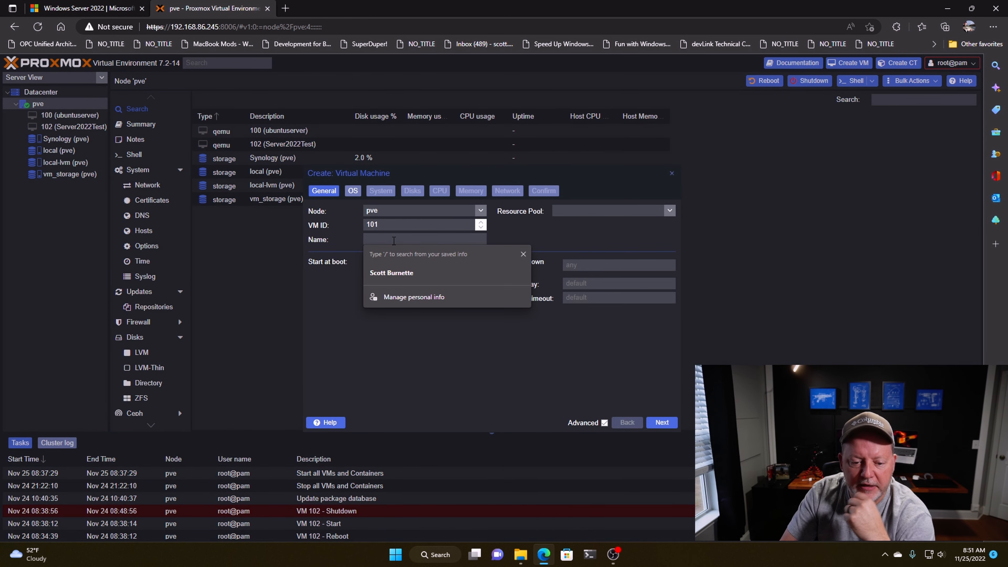
type("Wi")
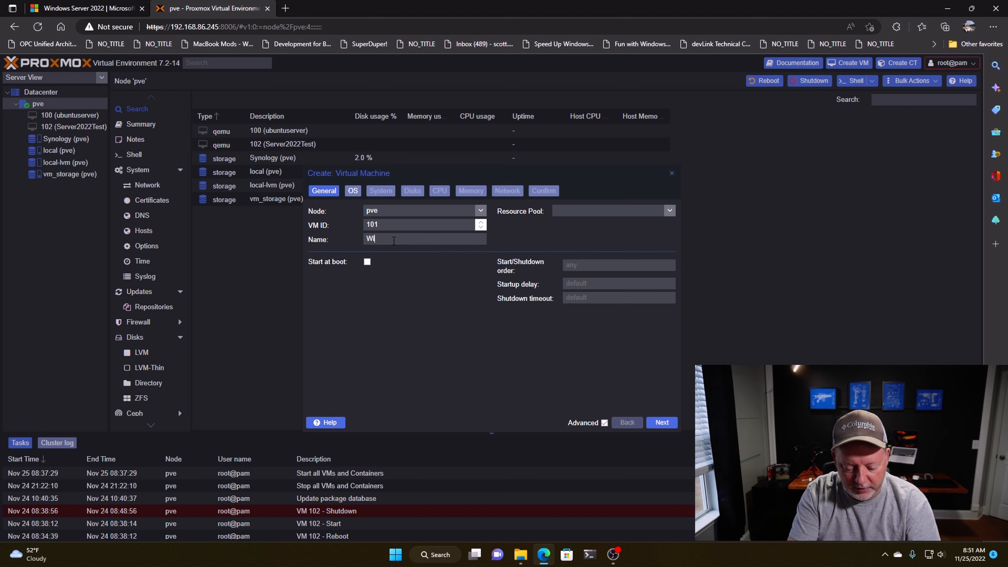
type("ndows")
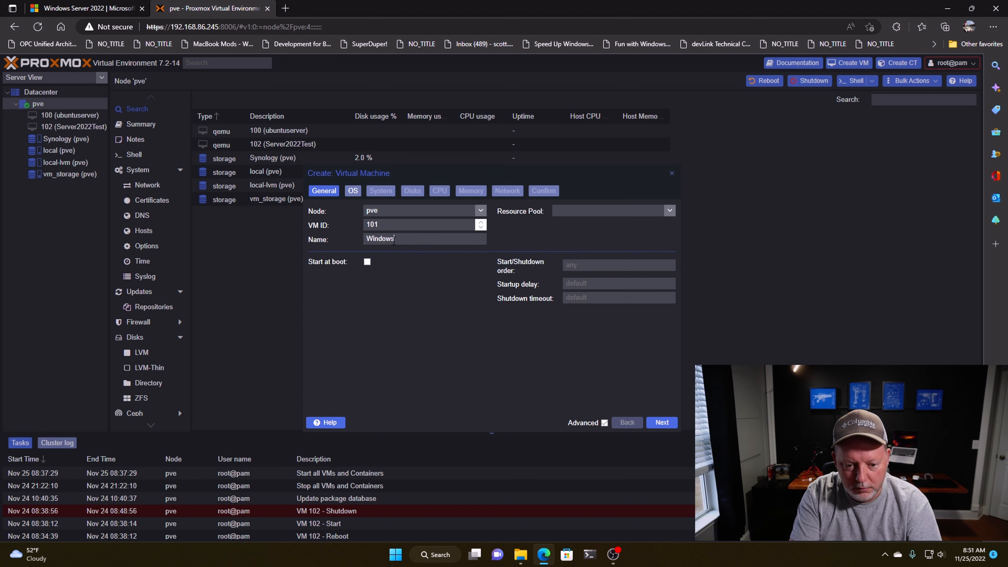
type("S")
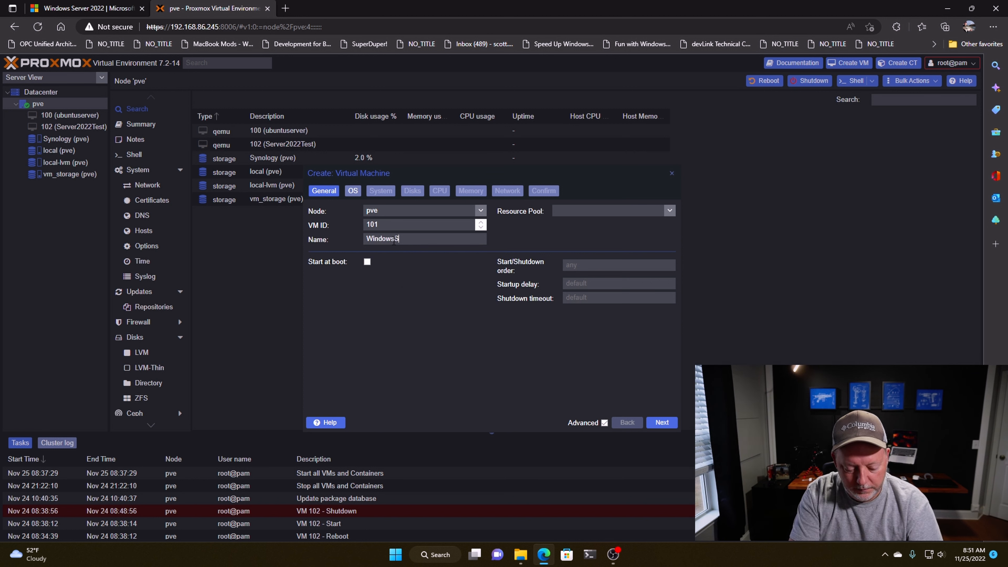
type("erver")
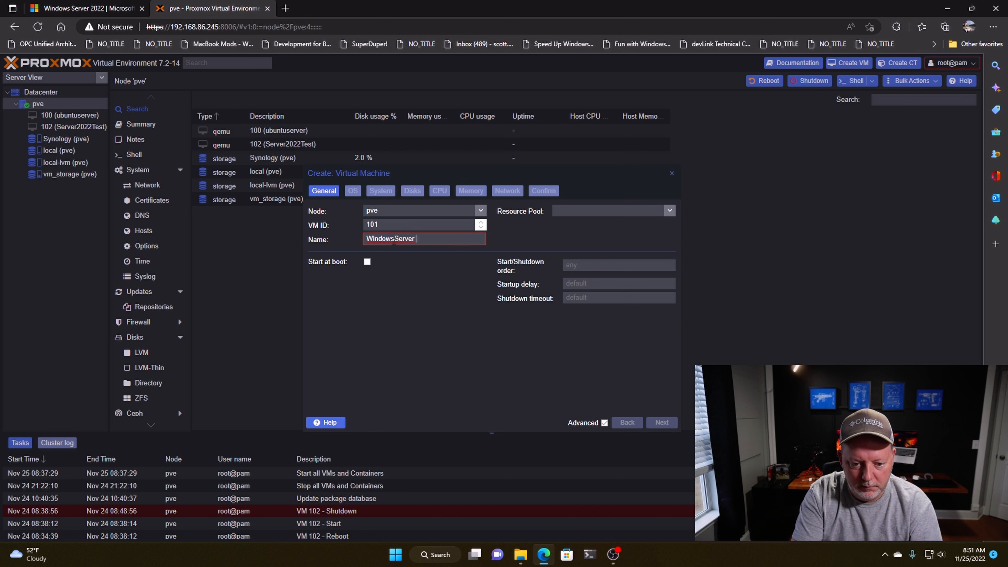
key("BackSpace")
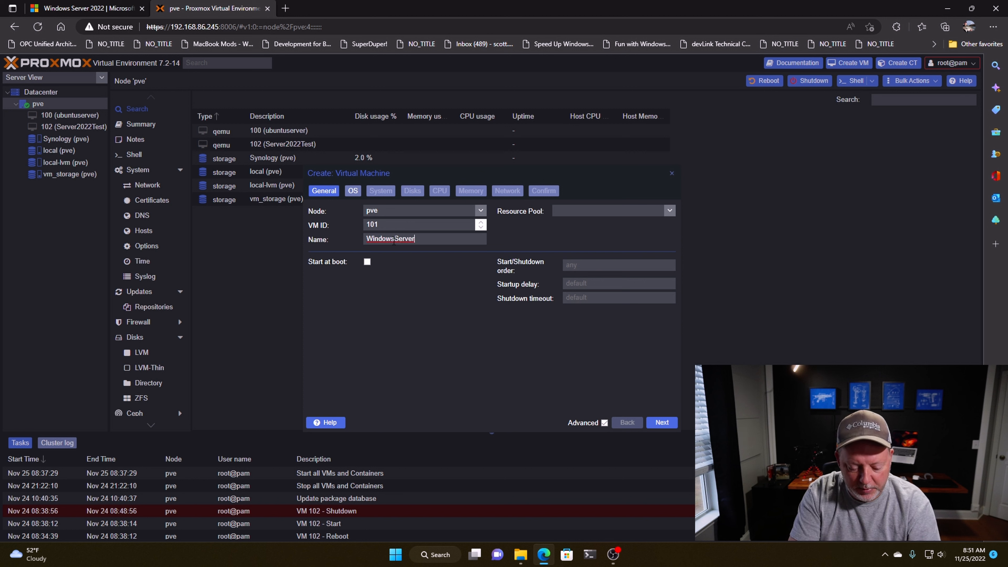
type("2022")
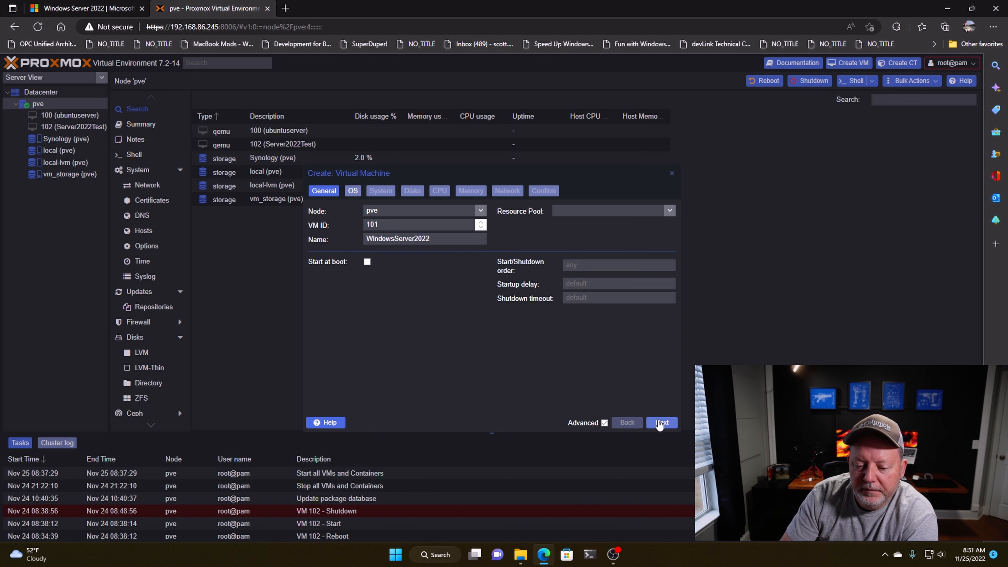
left_click(662, 422)
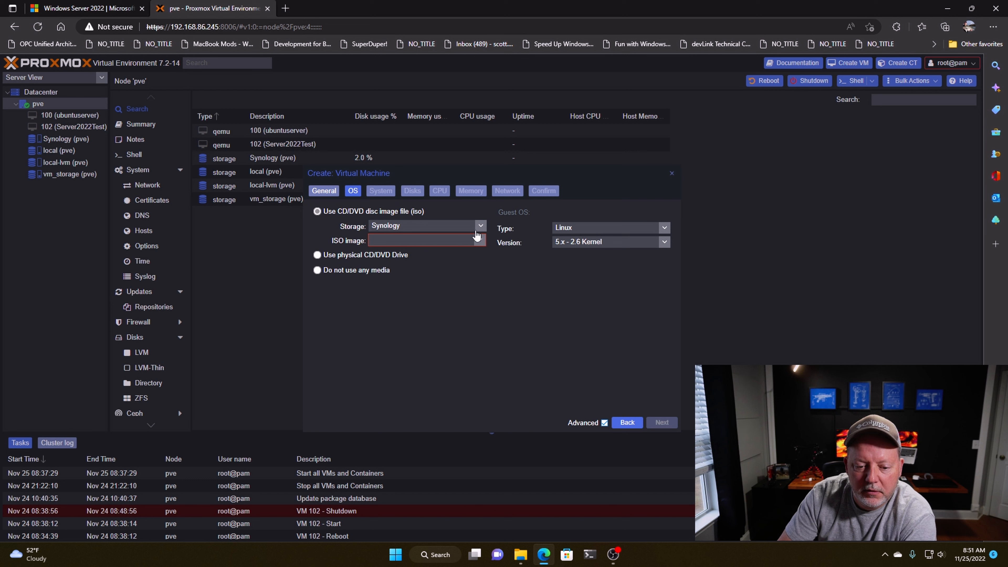
Use the SERVER_EVAL_x64FRE_en-us.iso image from Synology storage and set the guest OS to Microsoft Windows, version 11/2022
left_click(480, 240)
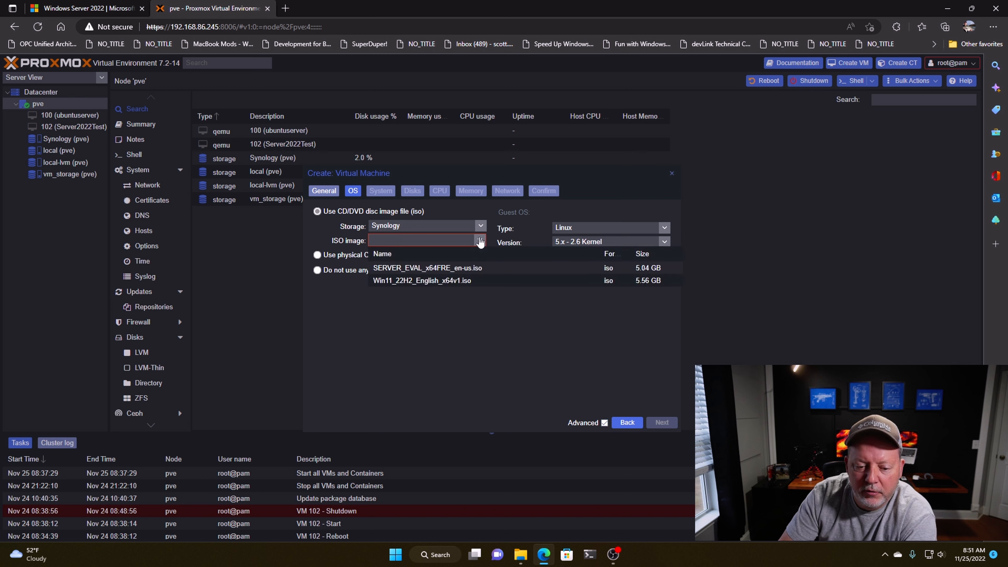
left_click(470, 267)
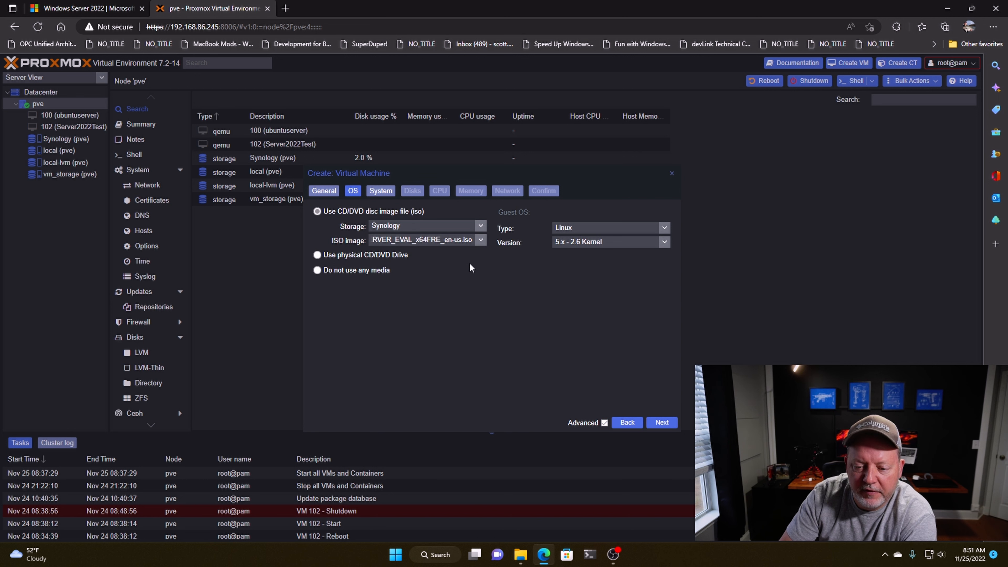
left_click(669, 232)
left_click(642, 254)
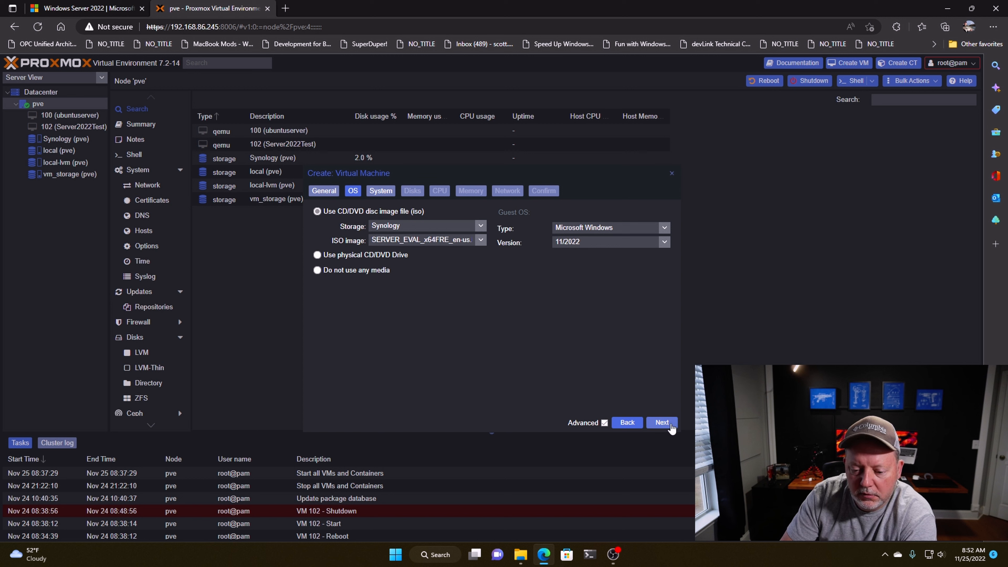
left_click(668, 421)
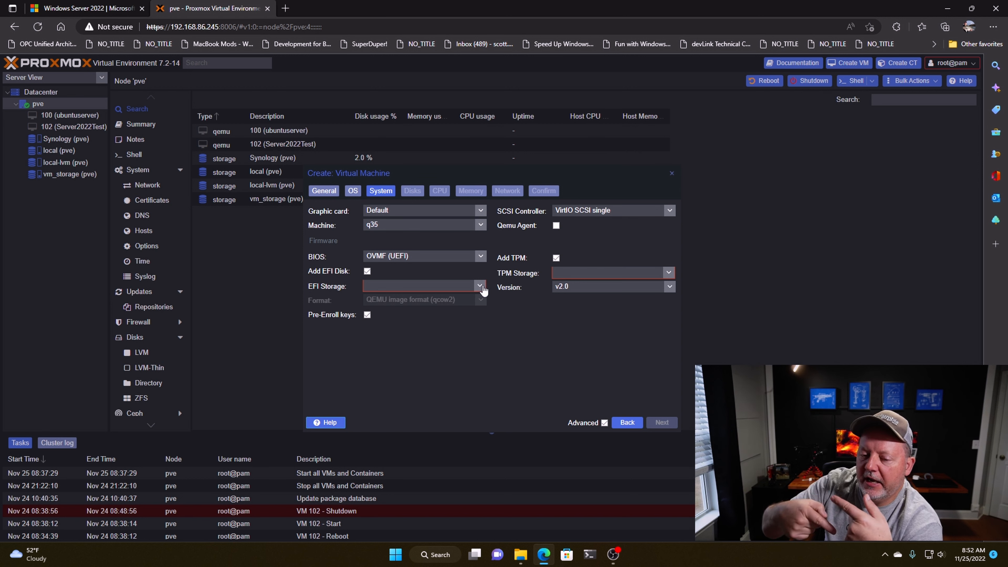
Place the EFI disk and TPM state on vm_storage and enable the Qemu Agent
left_click(481, 287)
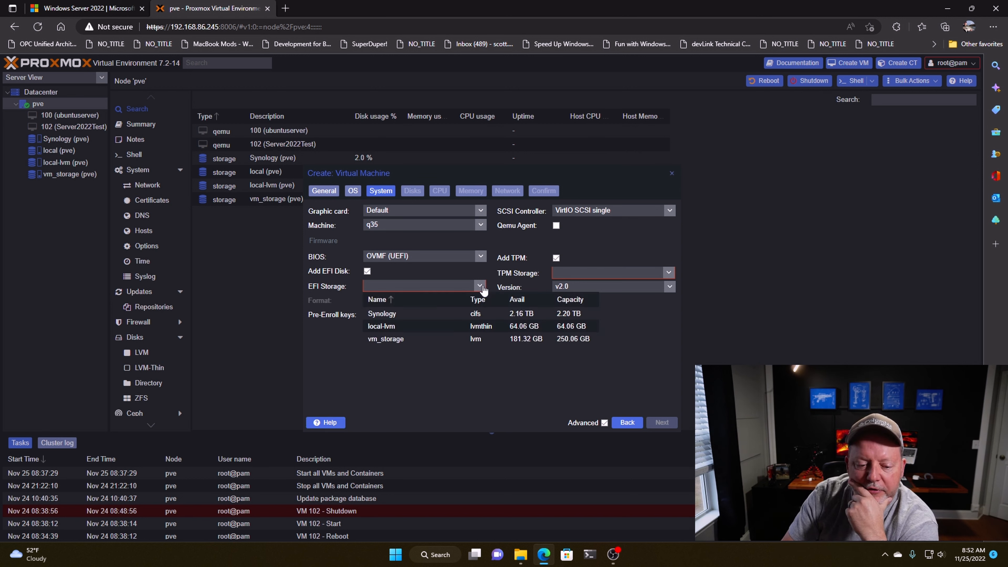
left_click(452, 341)
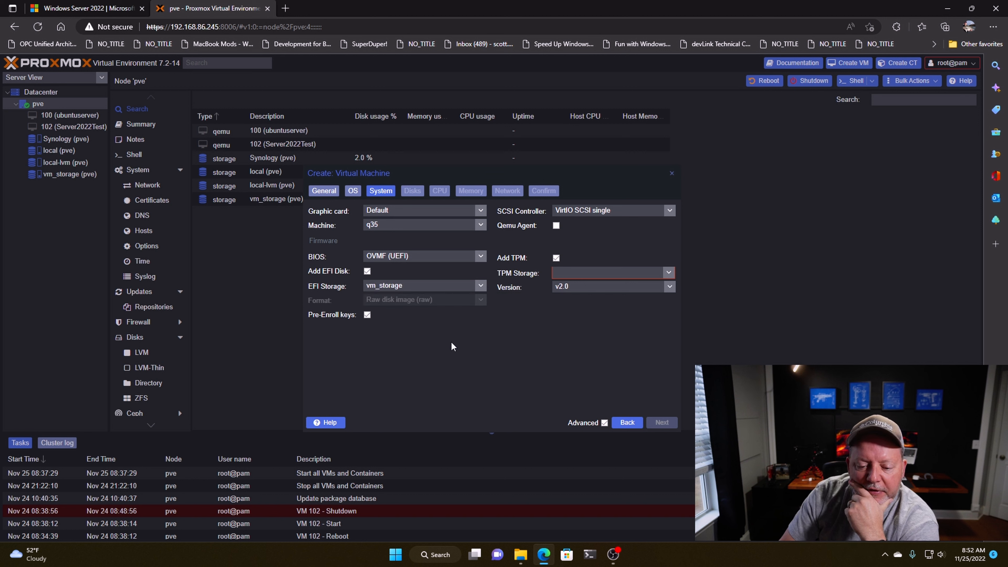
left_click(556, 225)
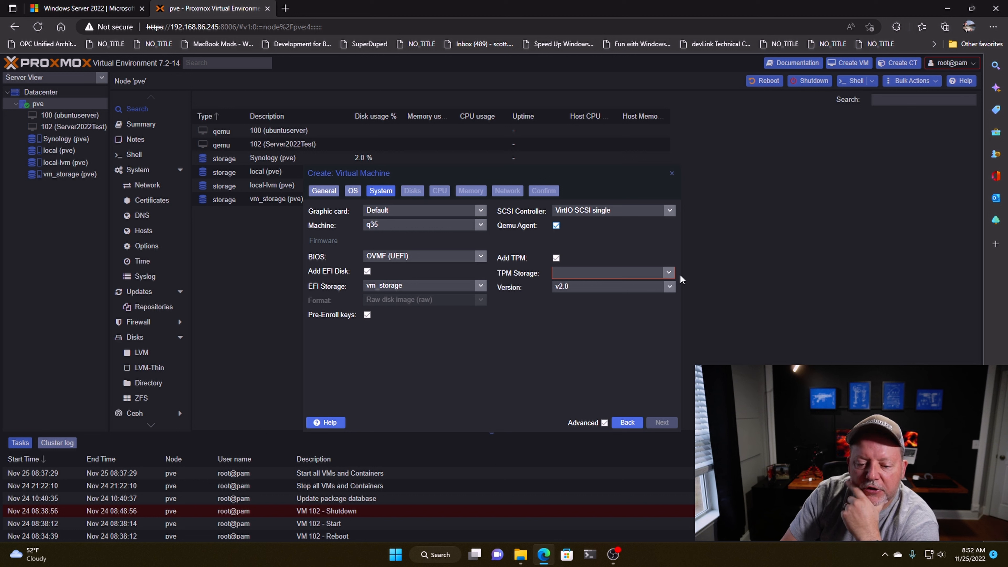
left_click(669, 273)
left_click(582, 342)
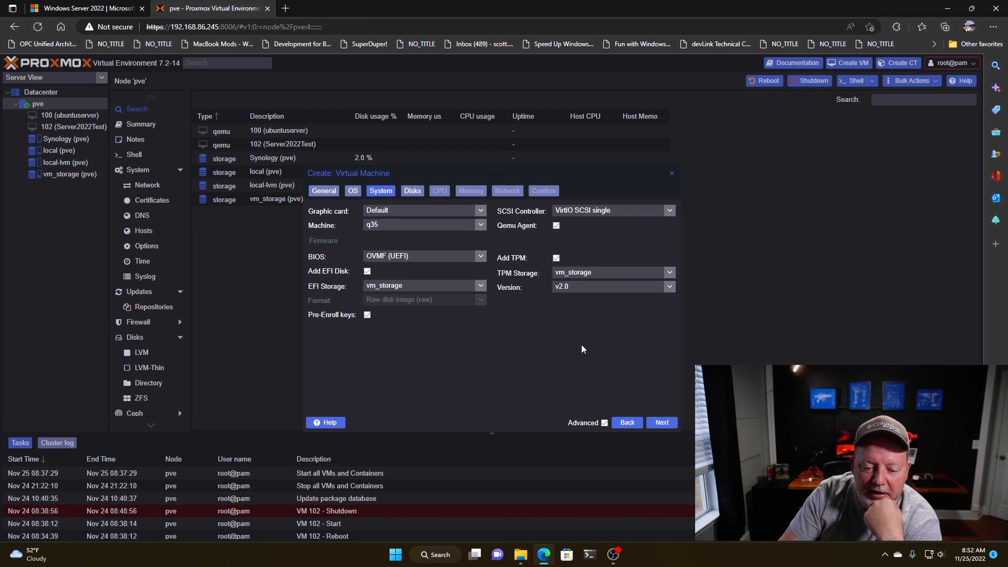
left_click(661, 422)
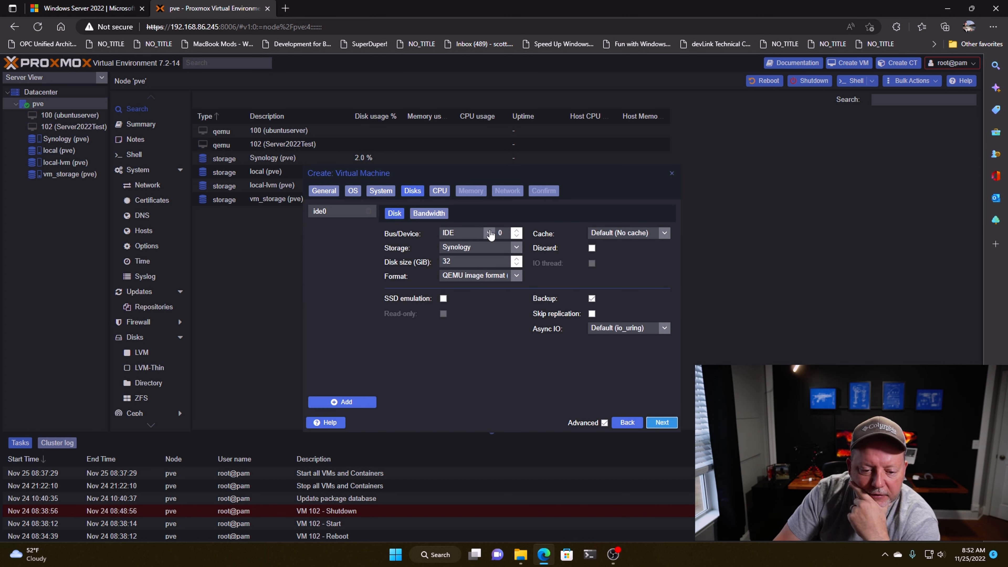
Configure the virtual disk as SATA on vm_storage with a size of 40 GiB and SSD emulation enabled
left_click(490, 233)
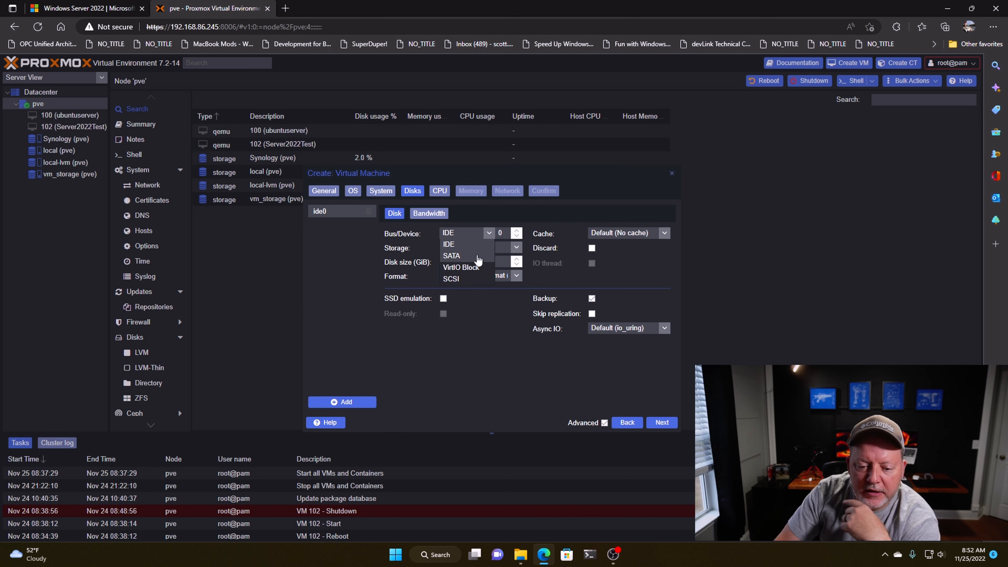
left_click(479, 258)
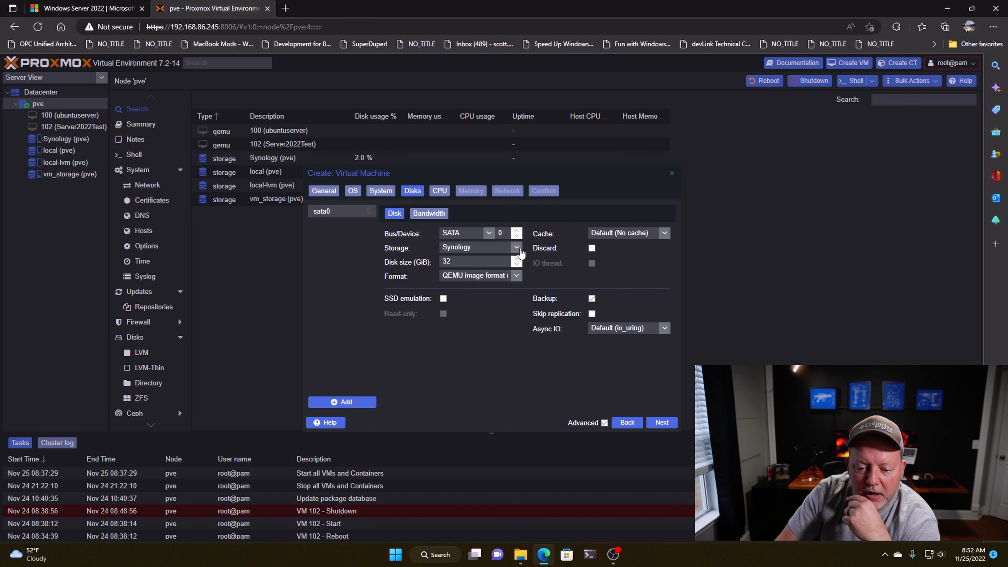
left_click(516, 247)
left_click(483, 300)
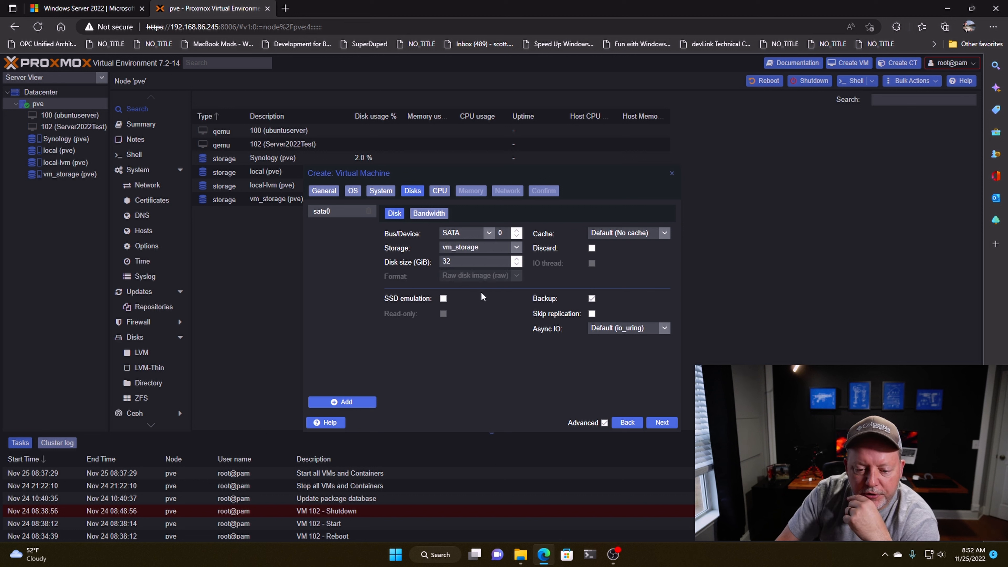
key("Tab")
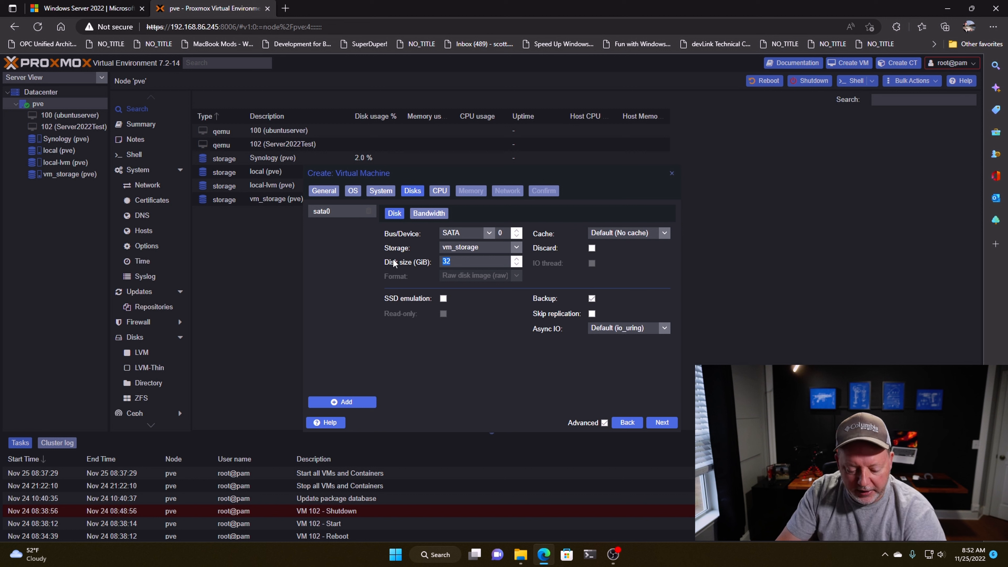
type("40")
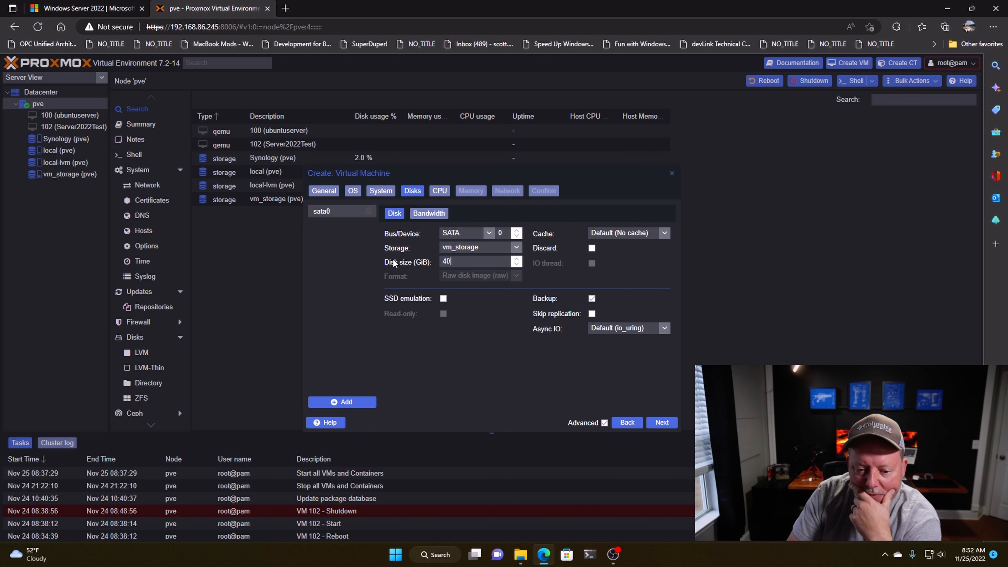
left_click(443, 299)
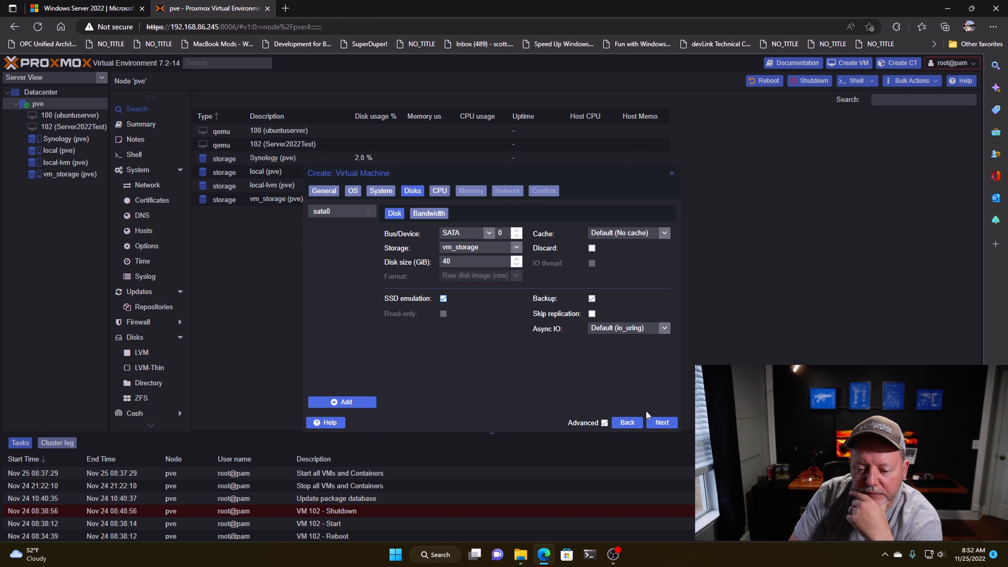
left_click(663, 423)
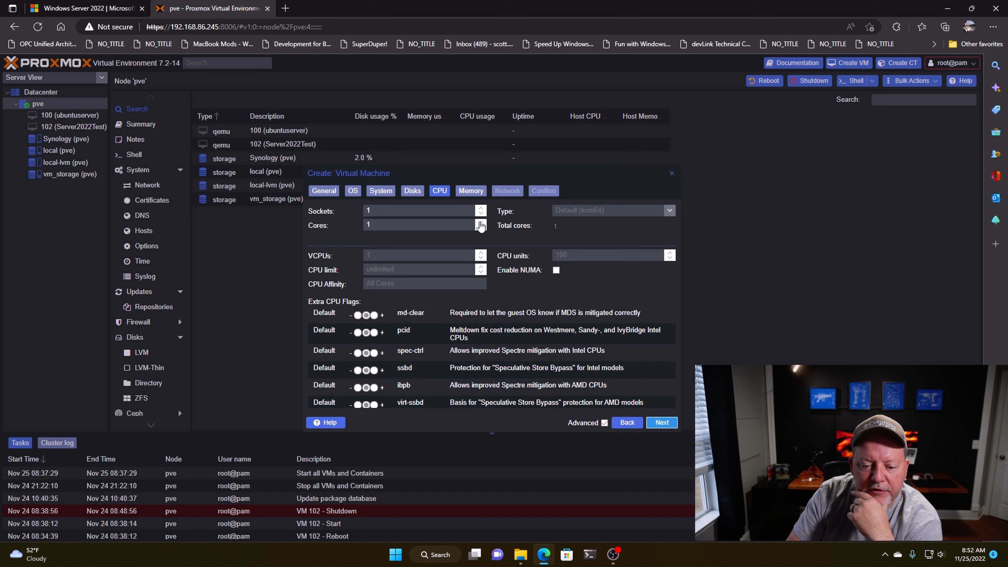
Set the virtual machine's CPU cores to 2 and accept the default memory settings
left_click(480, 223)
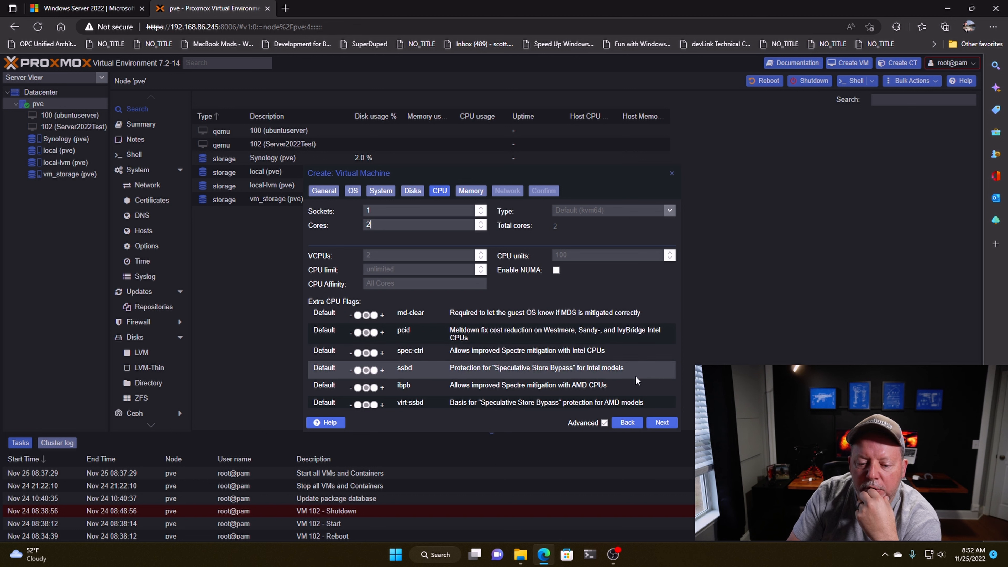
left_click(659, 422)
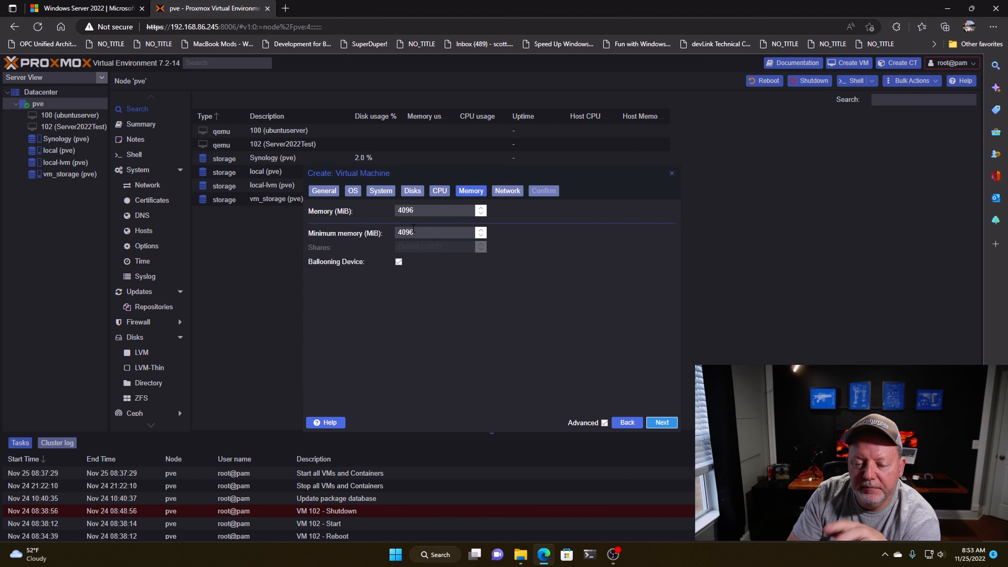
left_click(660, 423)
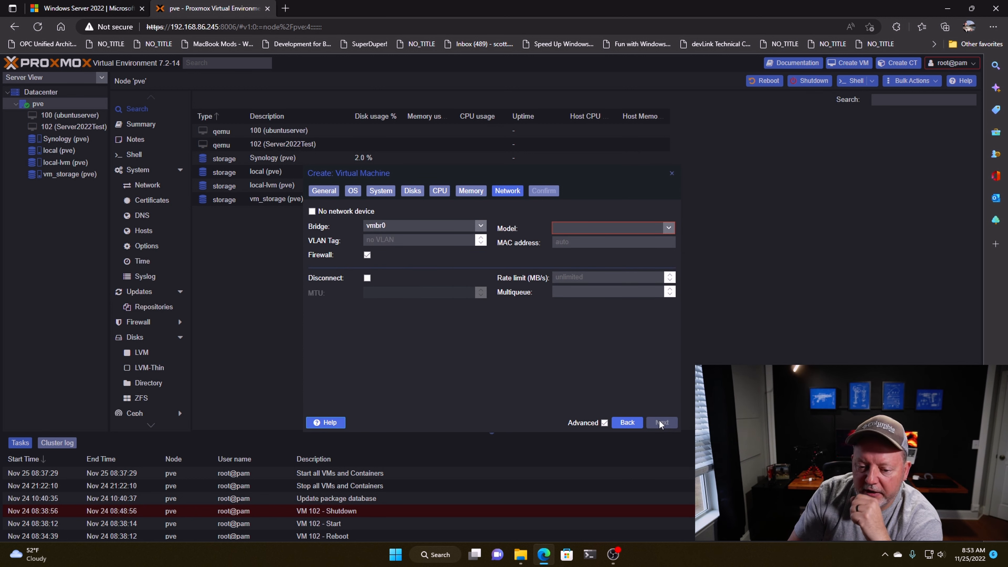
Set the network device model to Intel E1000 and finish creating the virtual machine
left_click(668, 228)
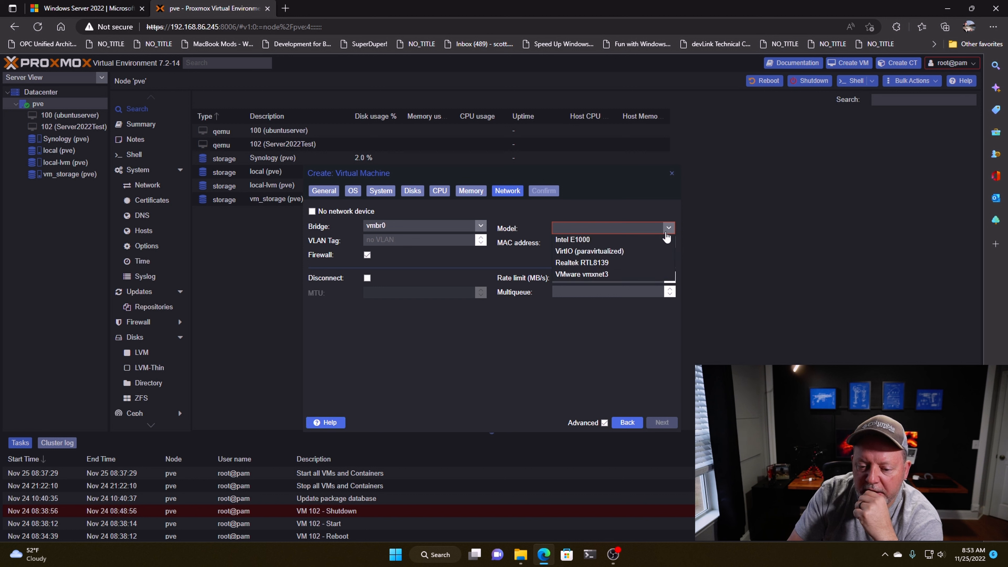
left_click(655, 240)
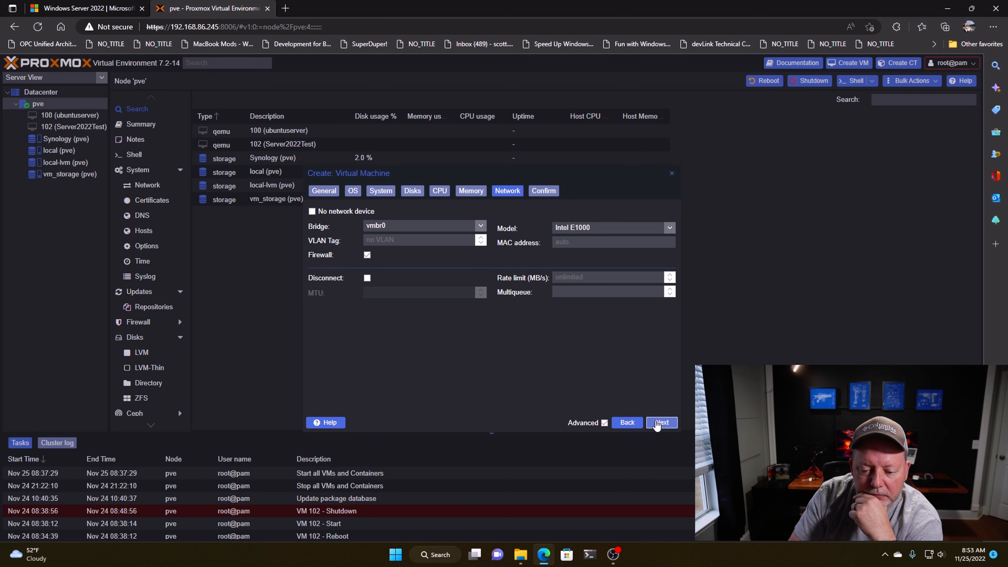
left_click(660, 422)
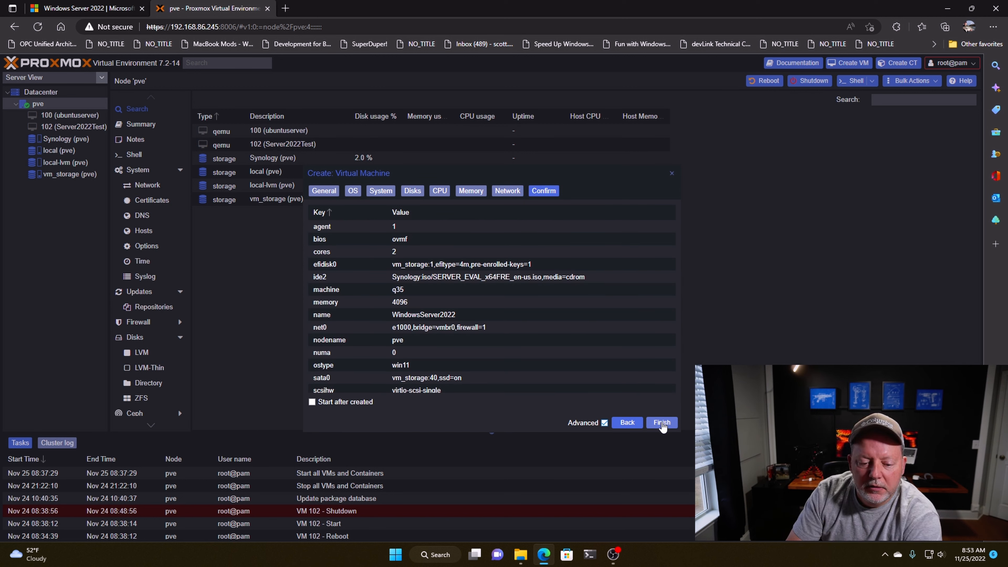
left_click(662, 422)
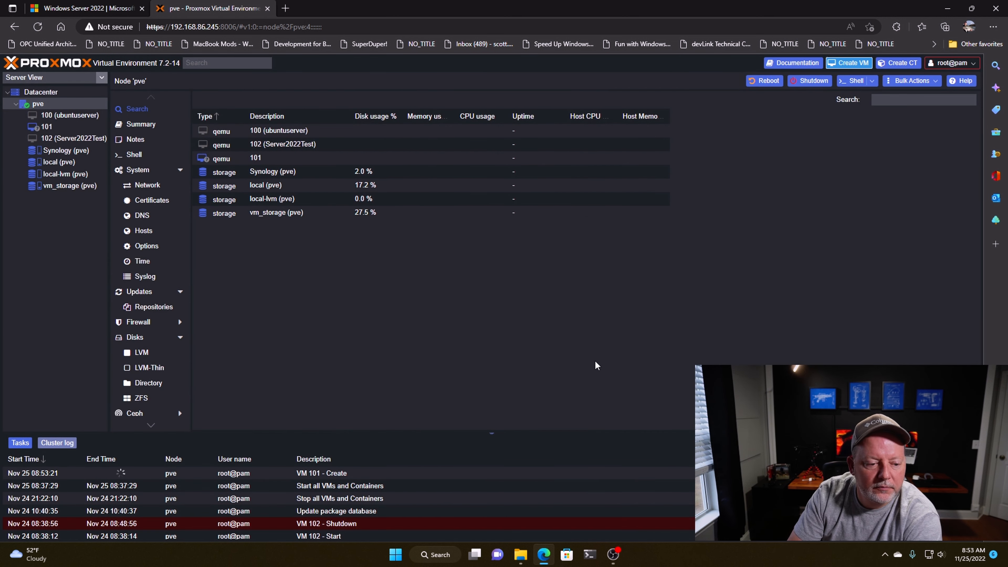
Start the WindowsServer2022 virtual machine (101) from its console and boot it from the installation CD/DVD
left_click(67, 129)
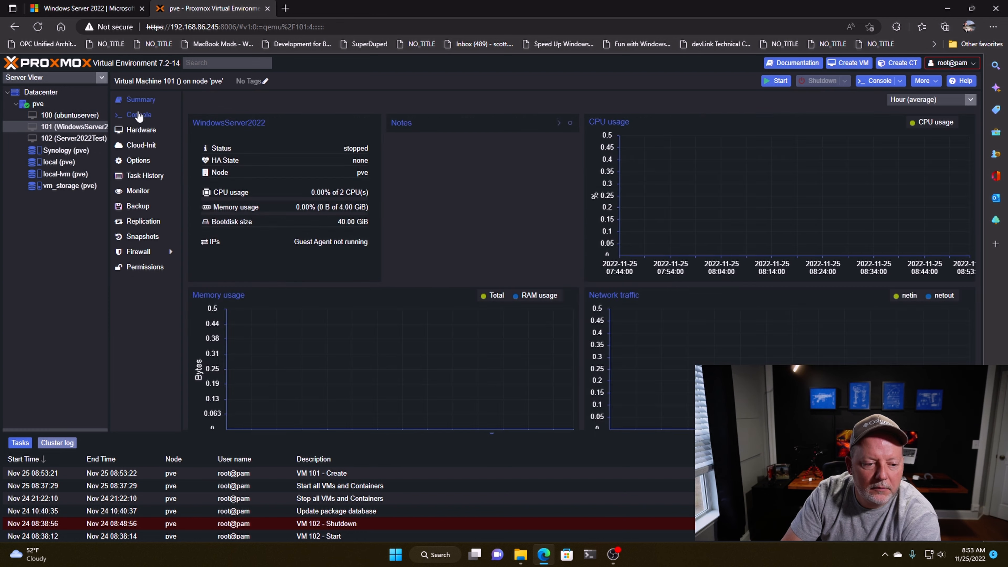
left_click(139, 115)
left_click(580, 272)
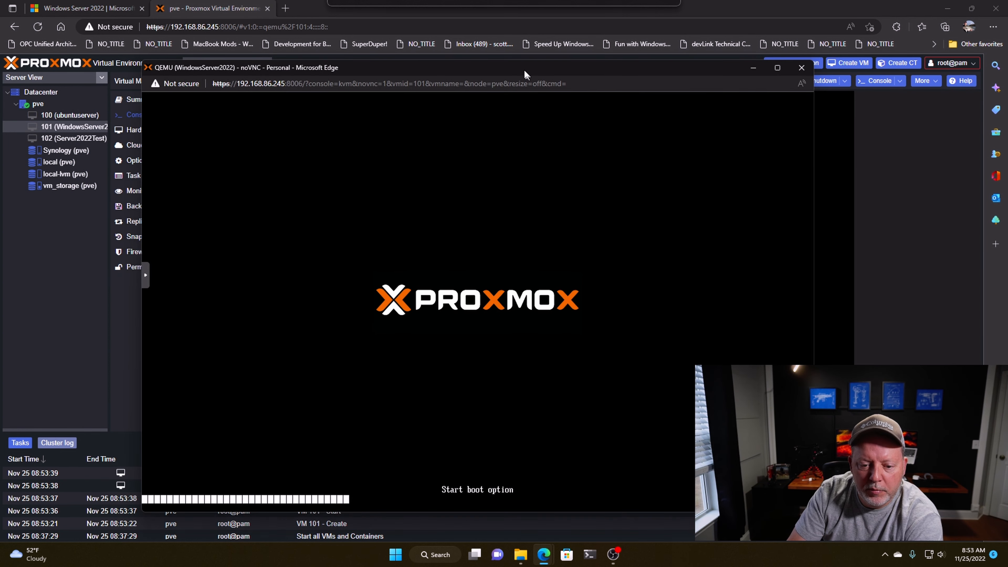
left_click_drag(525, 64, 561, 53)
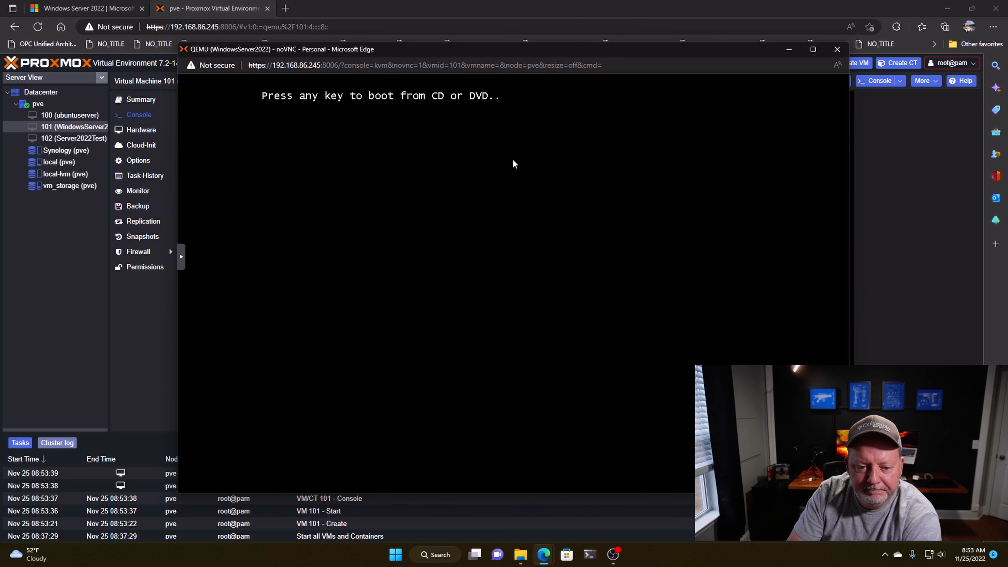
key("Return")
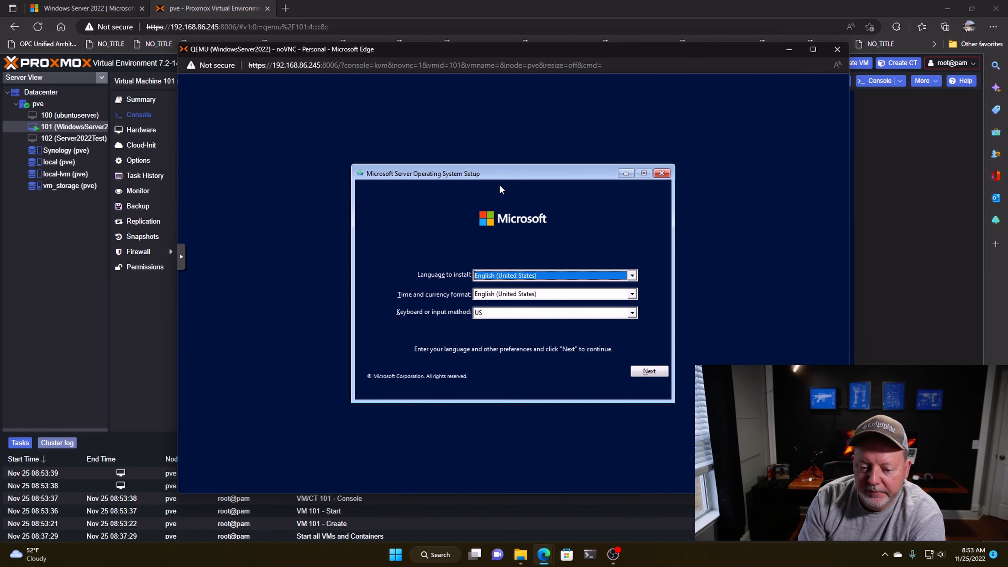
Begin the server installation with the default language settings and choose the Windows Server 2022 Standard Evaluation (Desktop Experience) edition
left_click(642, 372)
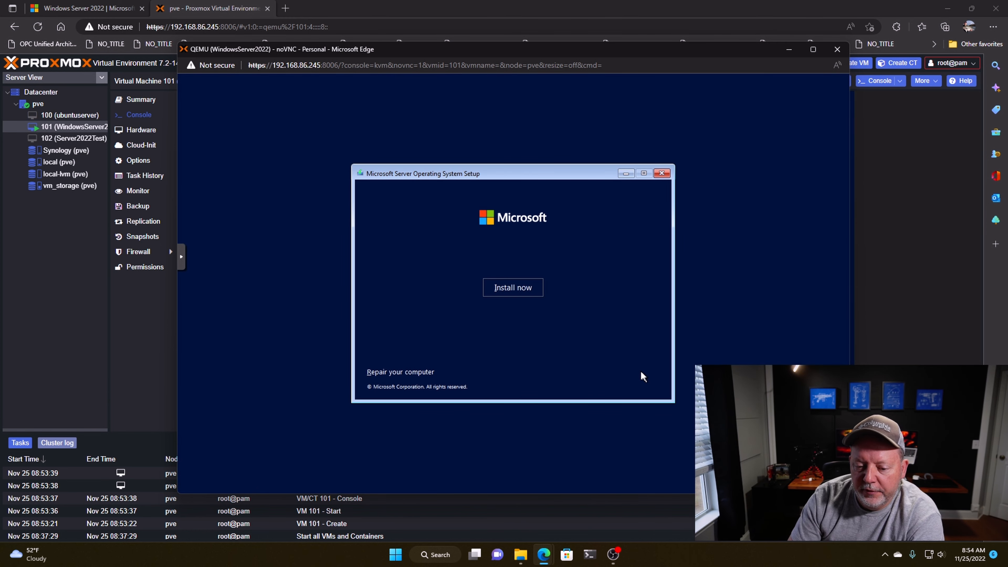
left_click(499, 290)
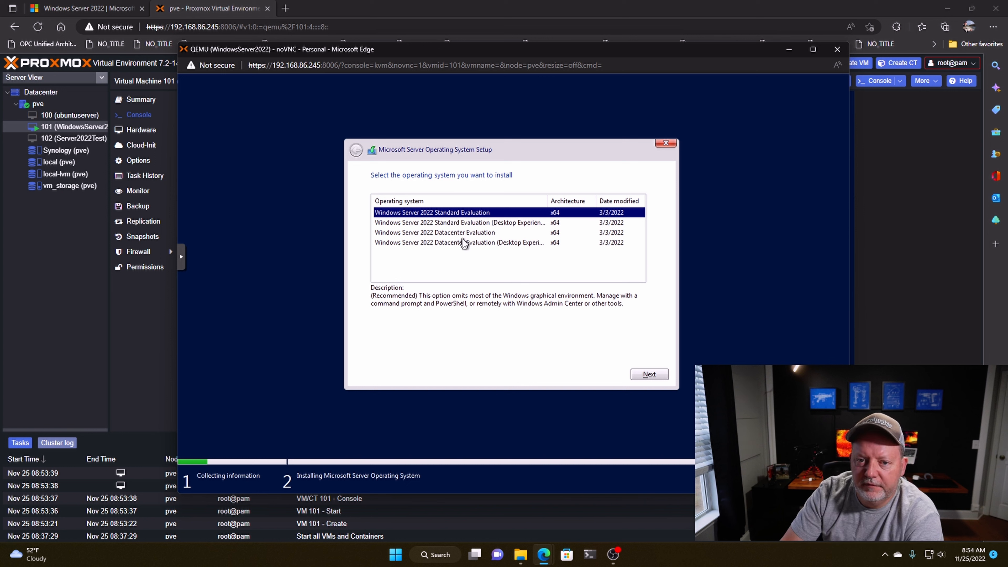
left_click(476, 223)
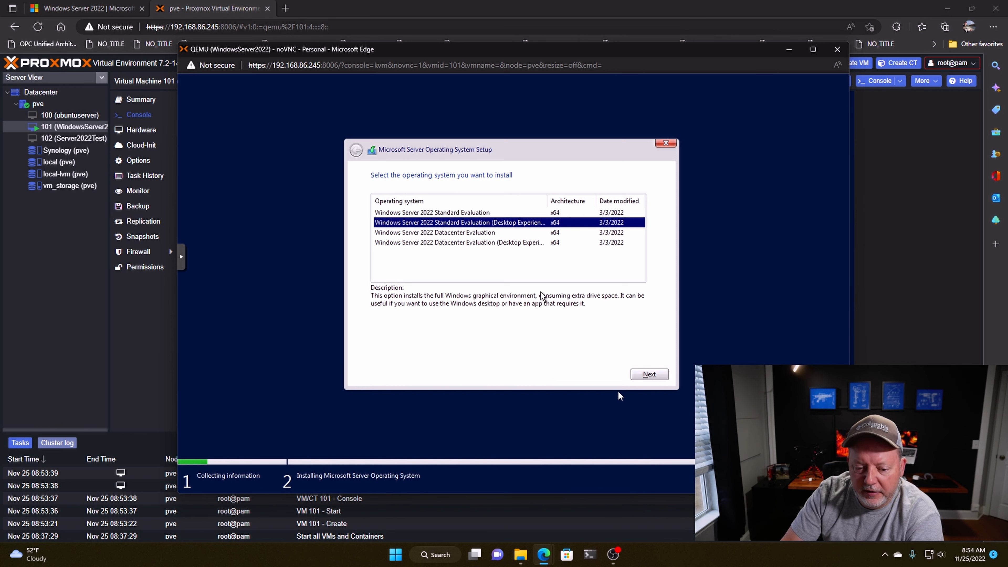
left_click(658, 375)
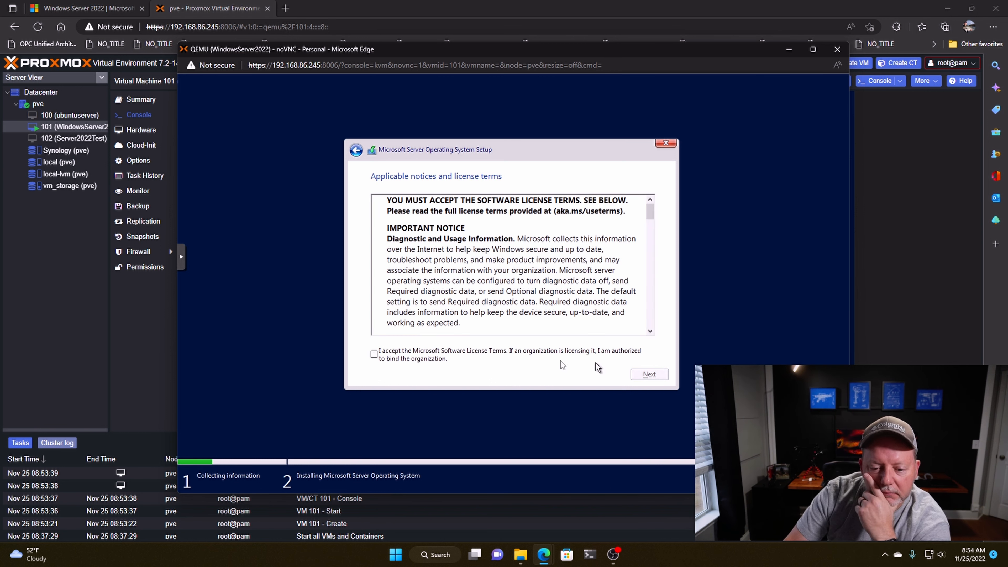
Accept the license terms and start a Custom installation on Drive 0 Unallocated Space
left_click(374, 354)
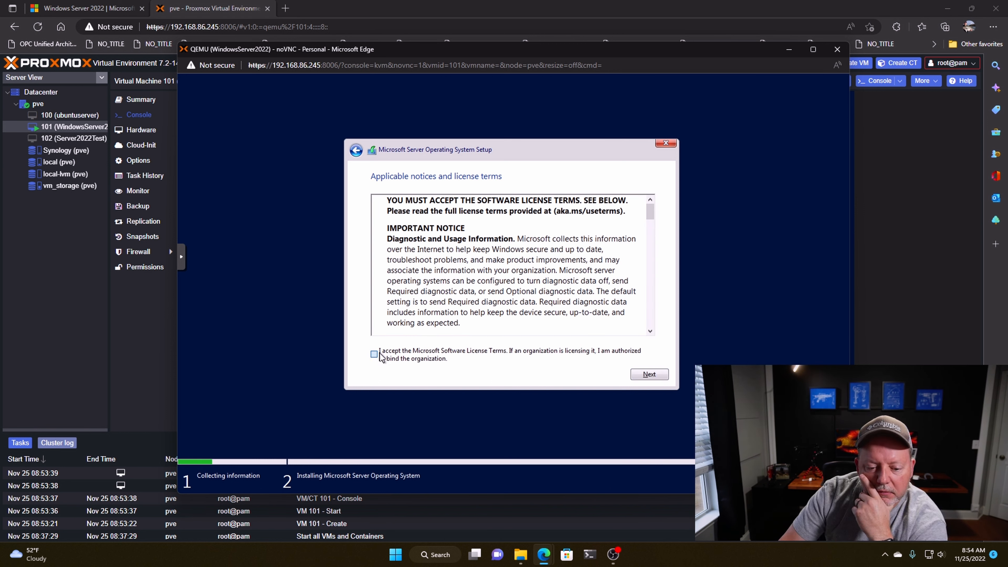
left_click(642, 373)
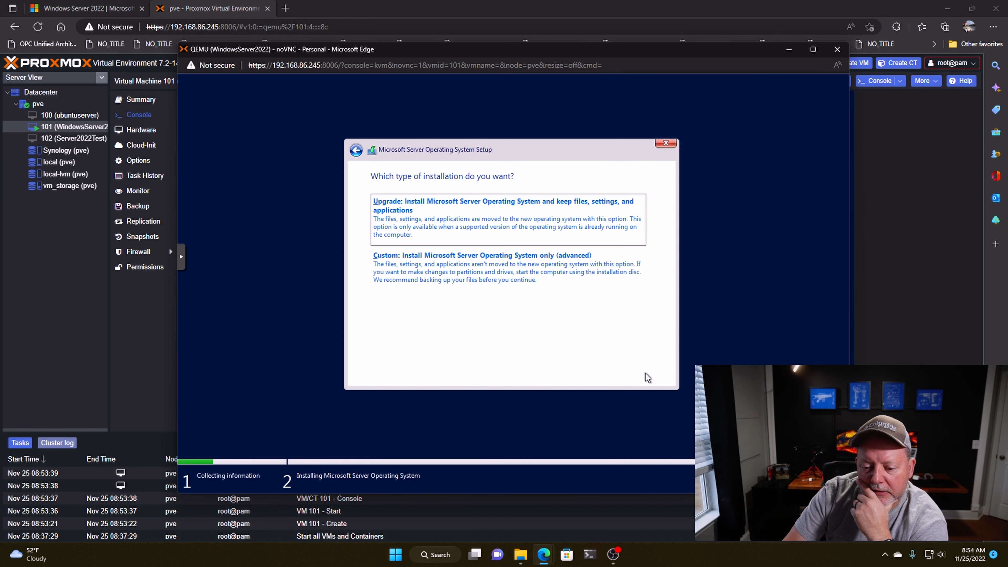
left_click(513, 269)
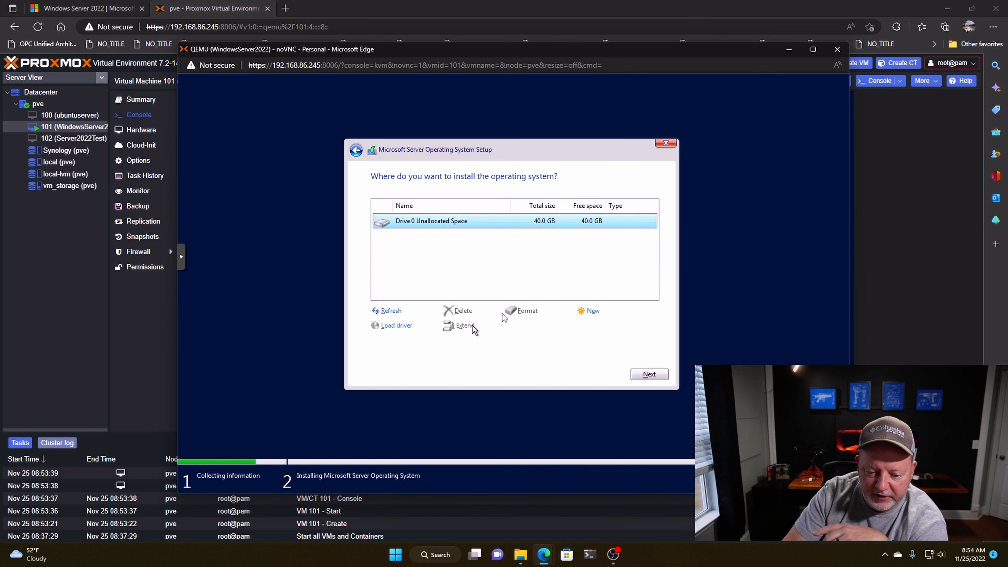
left_click(648, 375)
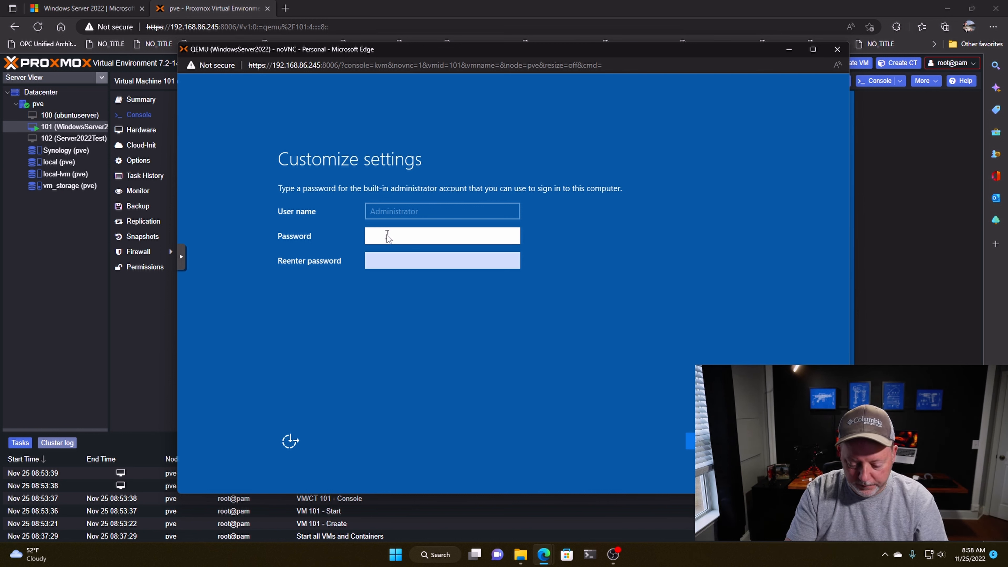
Enter and re-enter the password for the built-in Administrator account, and finish the account setup
type("••••••••")
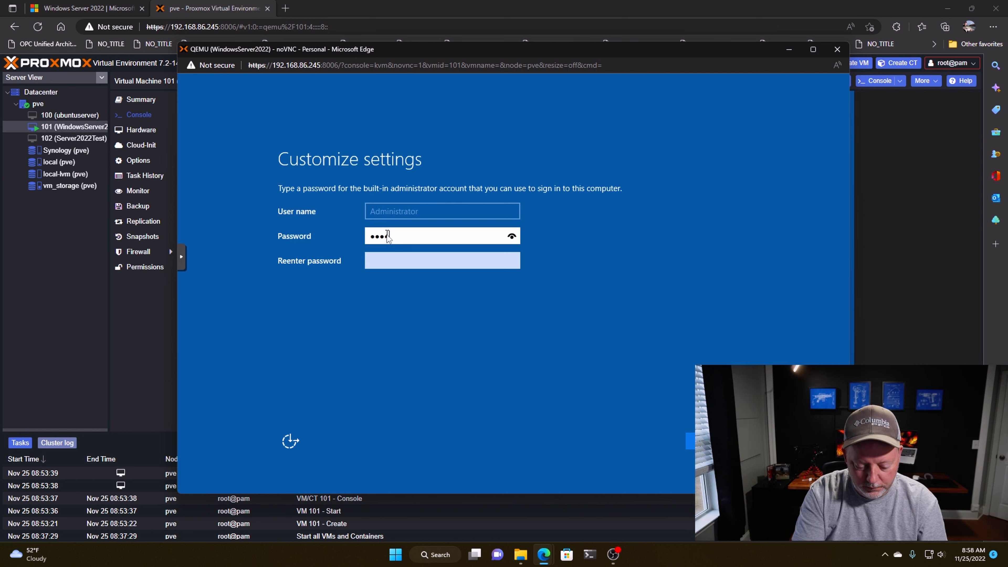
key("Tab")
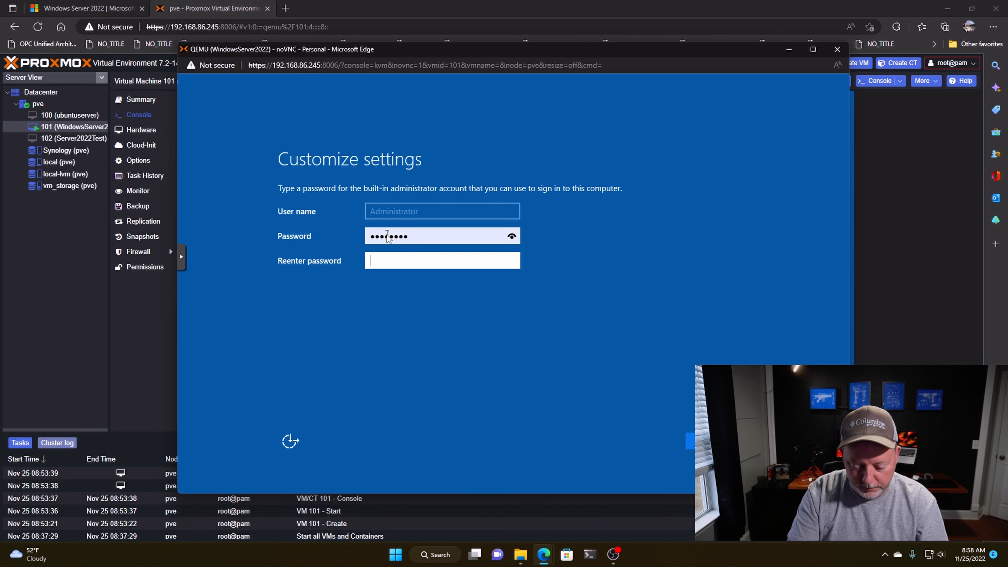
type("••••••••")
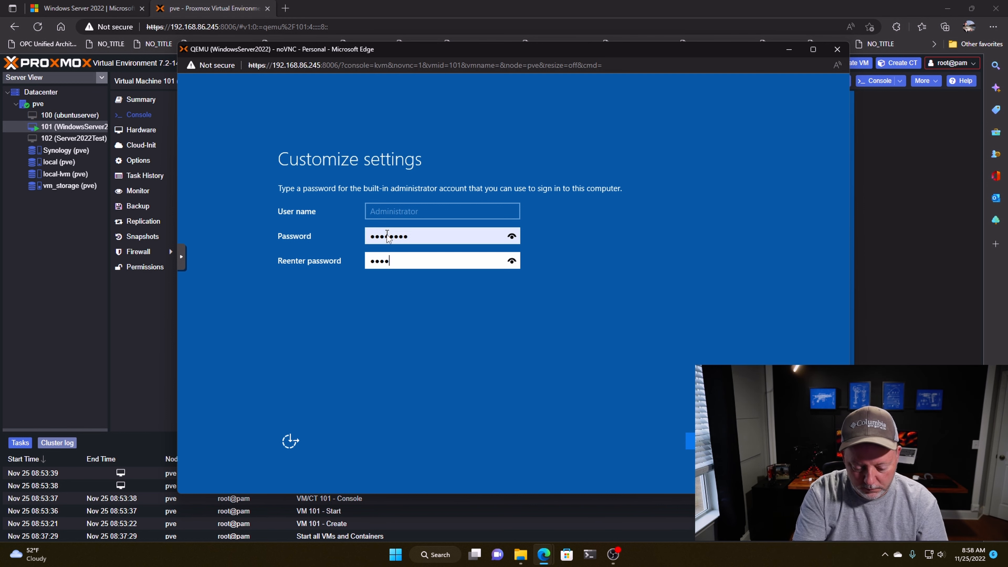
key("Return")
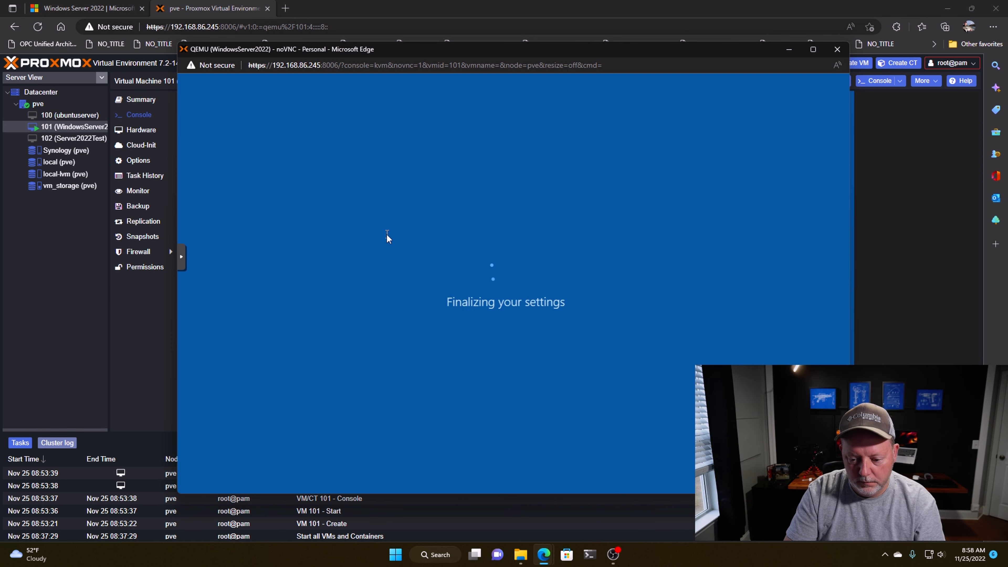
Sign in to Windows Server with the Administrator account password and collapse the noVNC control bar
left_click(454, 332)
type("•")
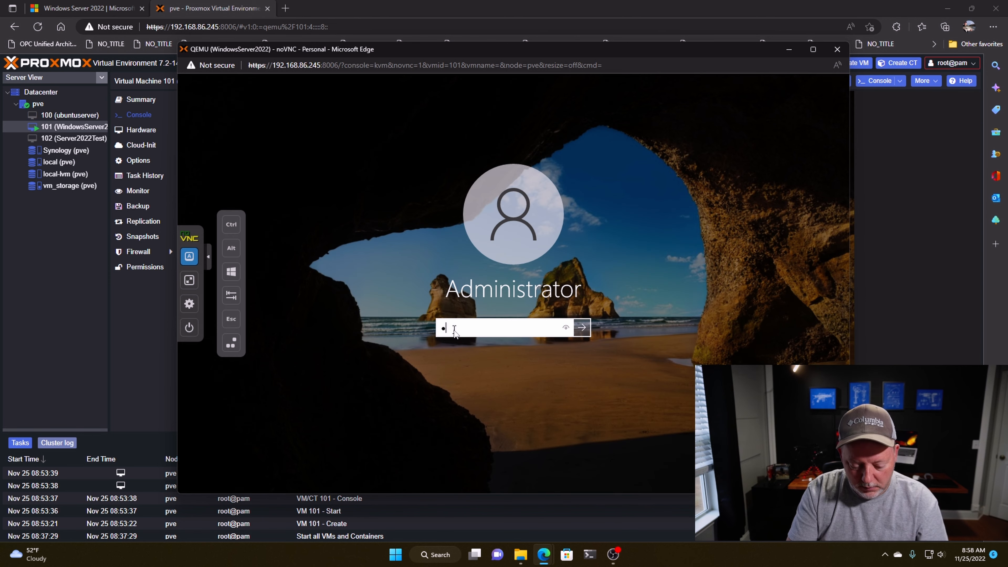
type("••••••")
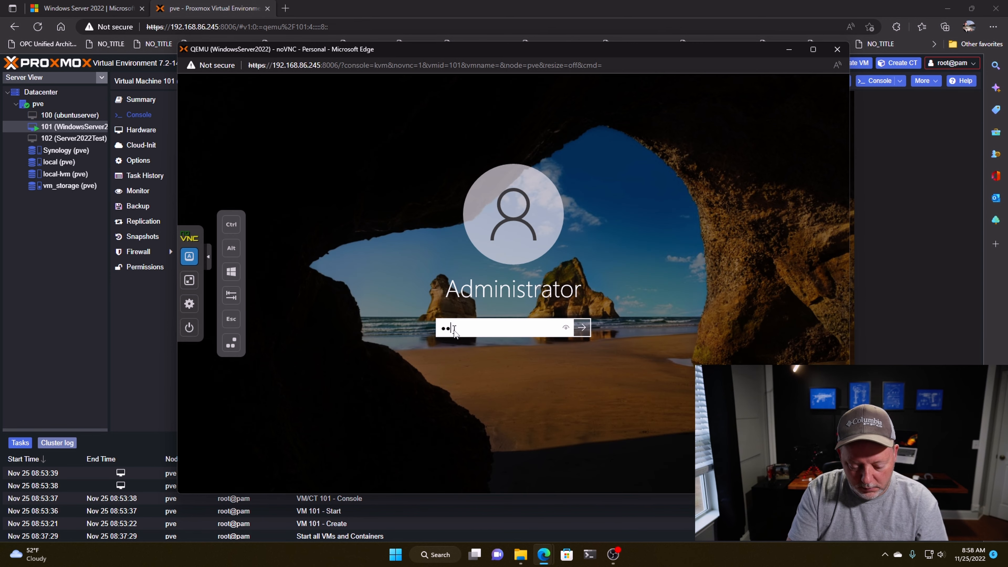
type("•")
key("Return")
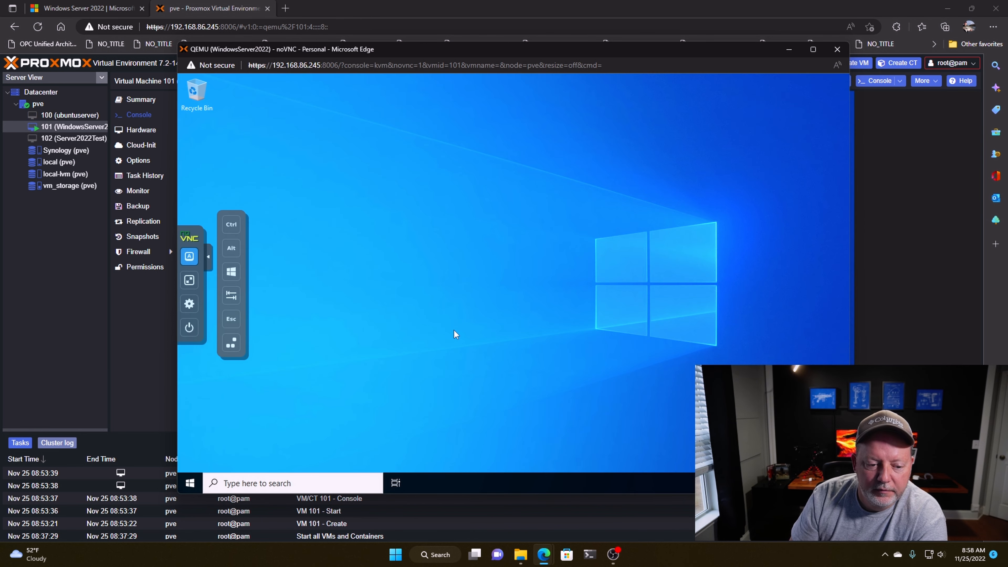
left_click(206, 256)
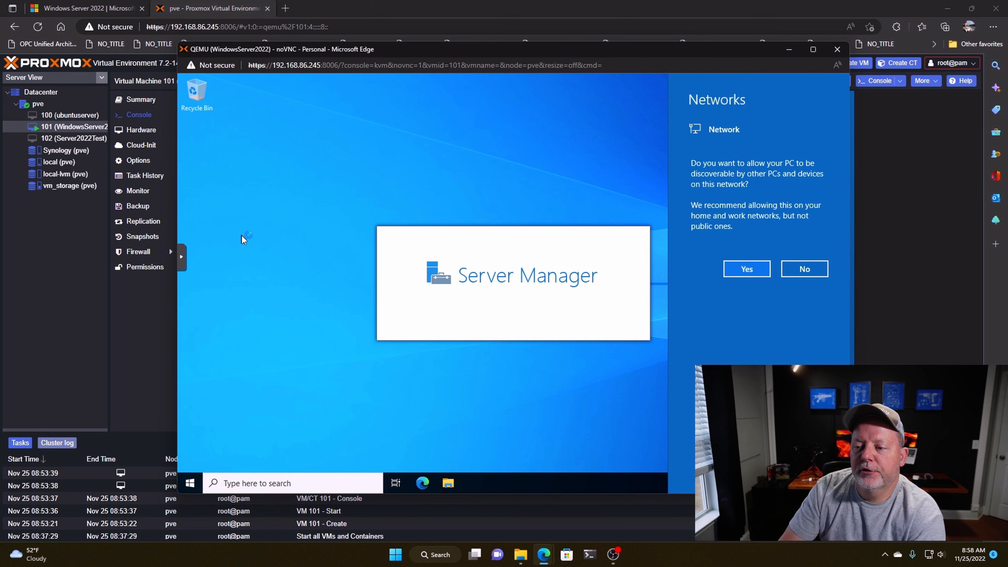
Allow the server to be discoverable on the network, then permanently dismiss the Windows Admin Center message and close Server Manager
left_click(750, 275)
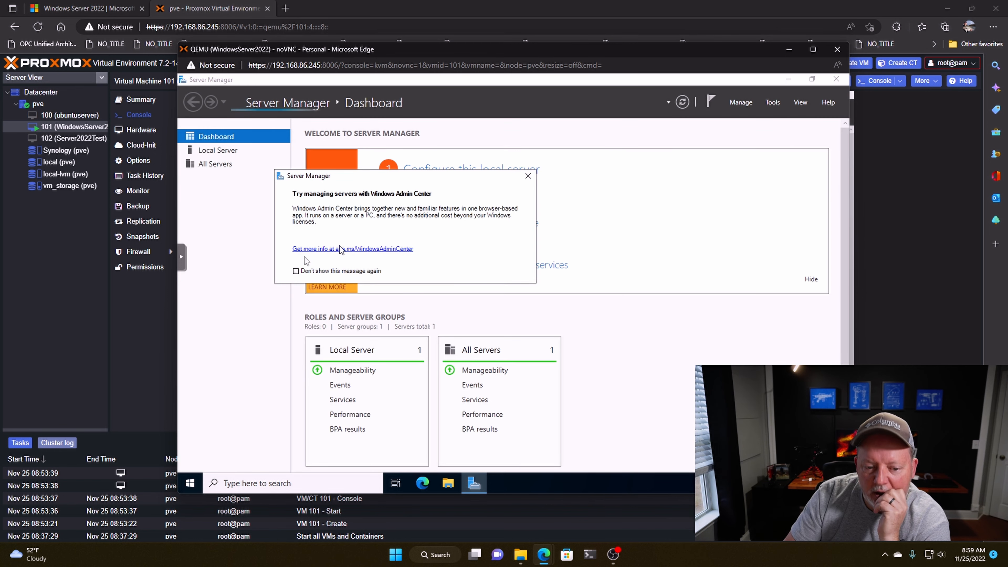
left_click(296, 271)
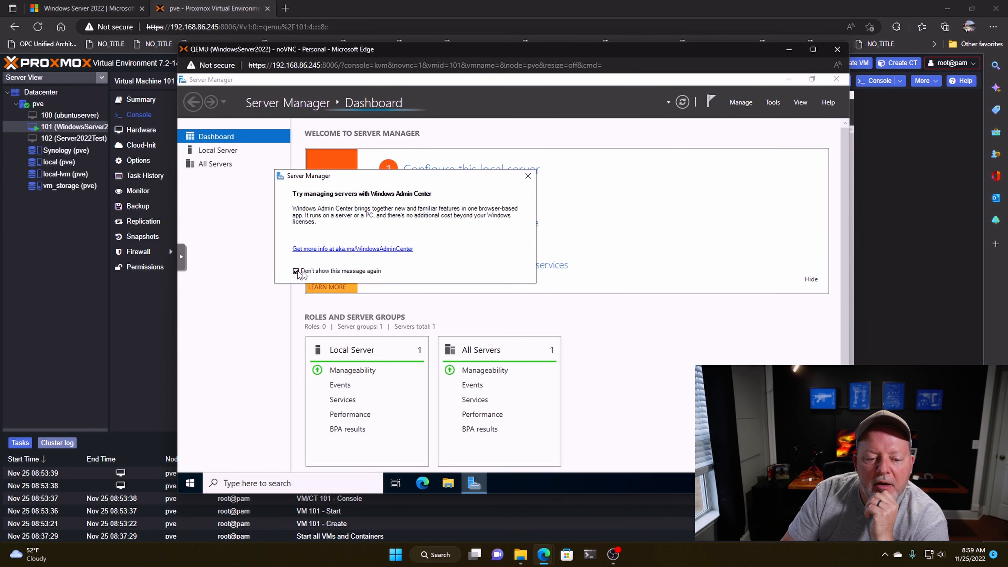
left_click(528, 175)
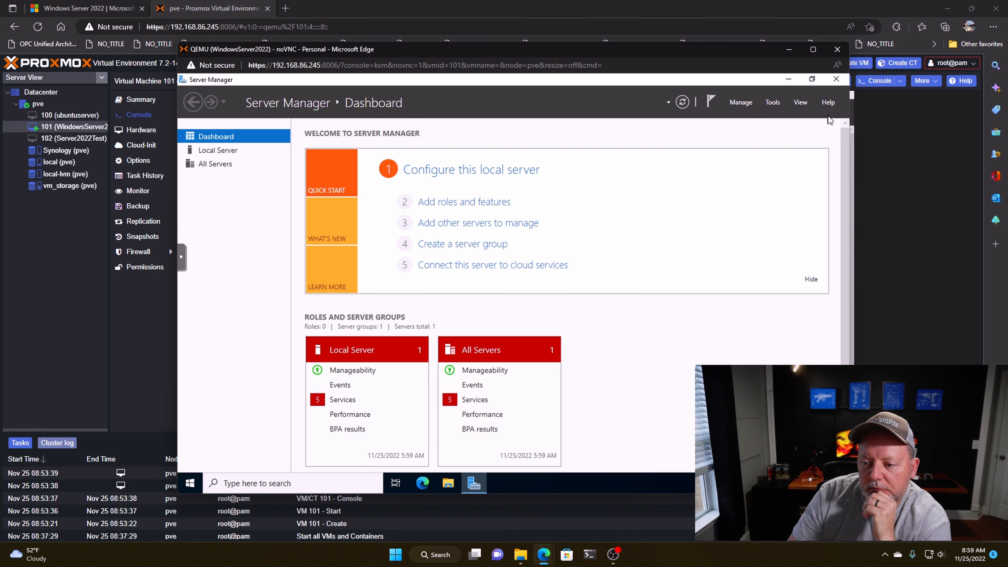
left_click(835, 80)
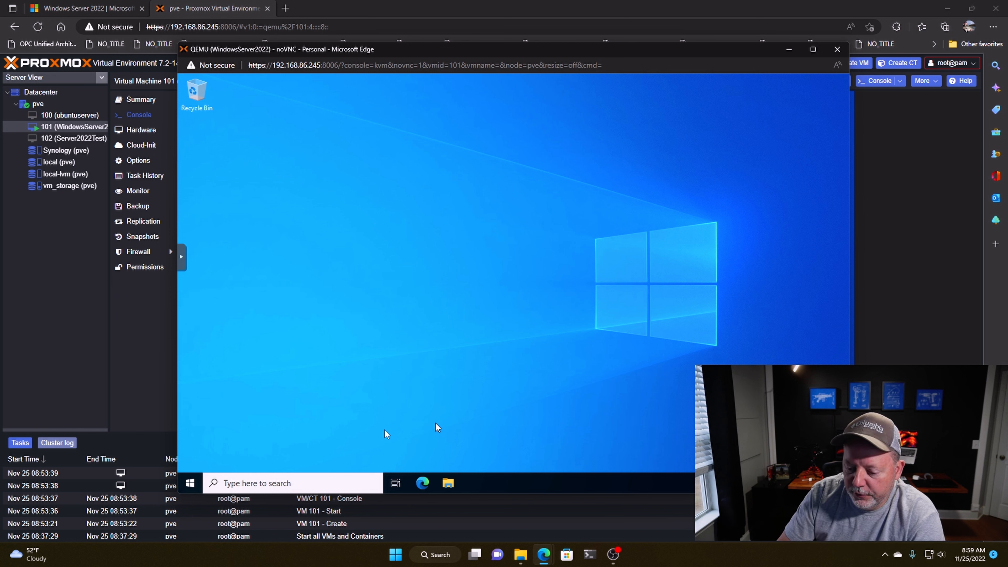
Display the Control Panel items as small icons and review the device and Windows specifications on the System page
left_click(190, 482)
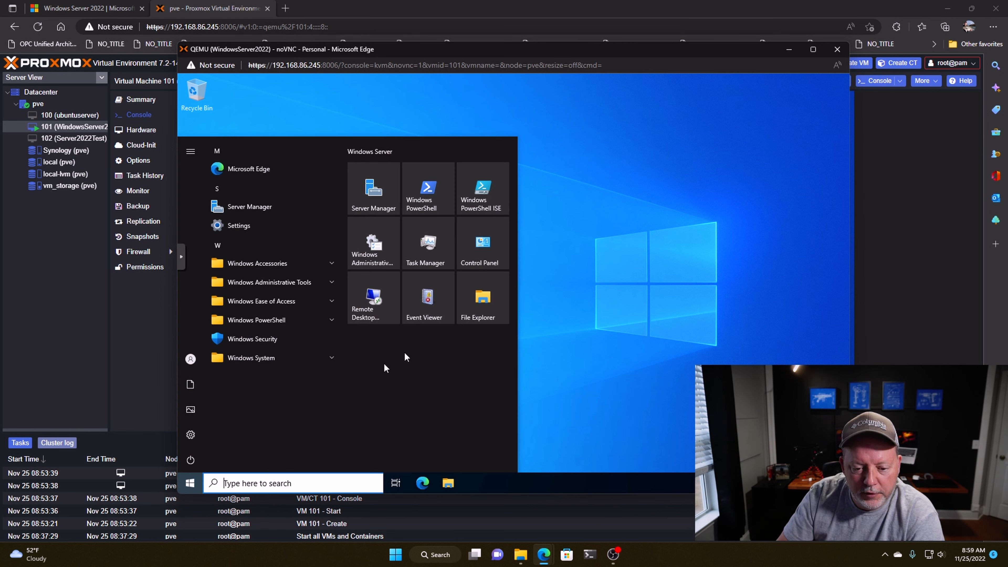
left_click(481, 249)
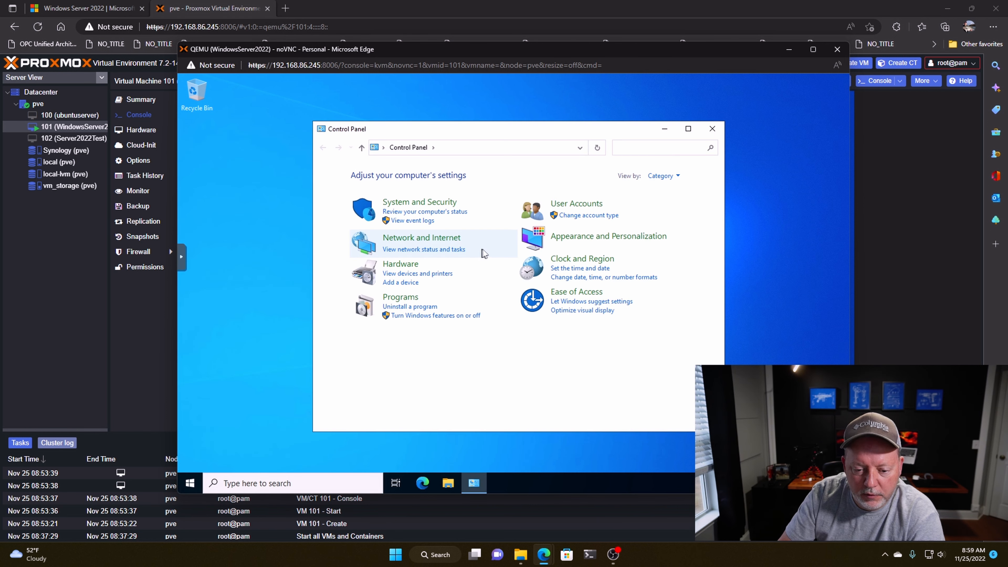
left_click(670, 175)
left_click(677, 216)
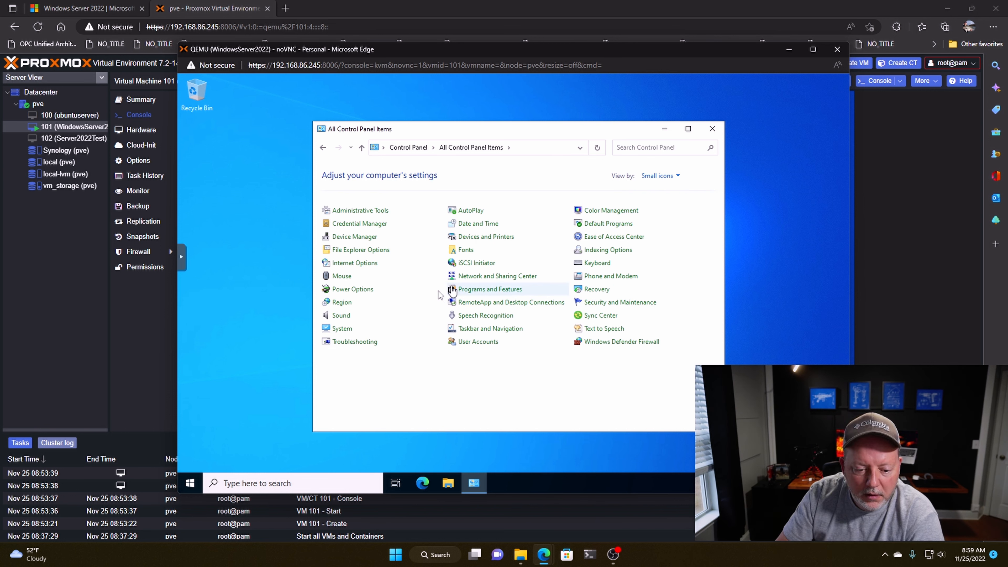
left_click(353, 327)
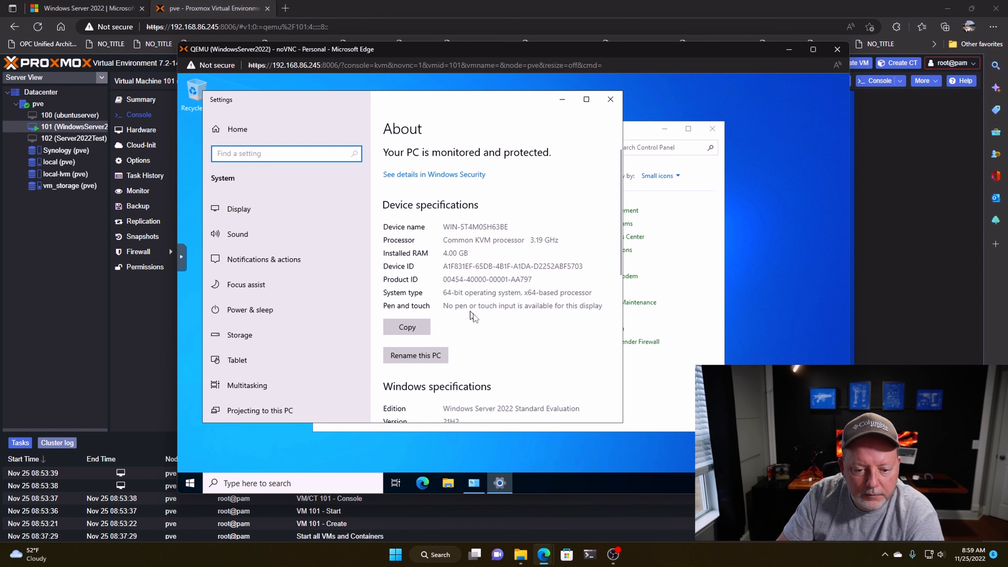
scroll(528, 327, "down", 5)
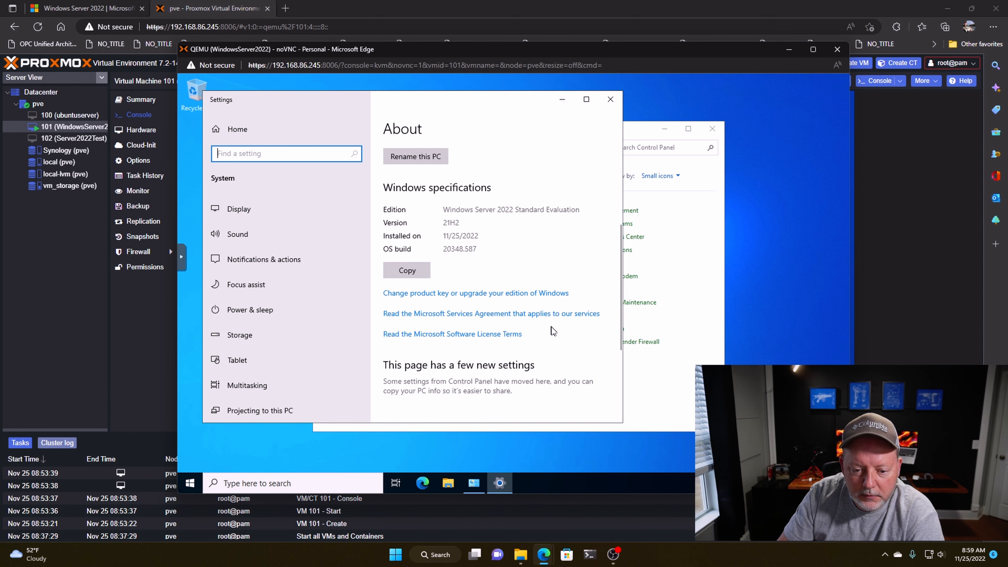
scroll(551, 326, "up", 5)
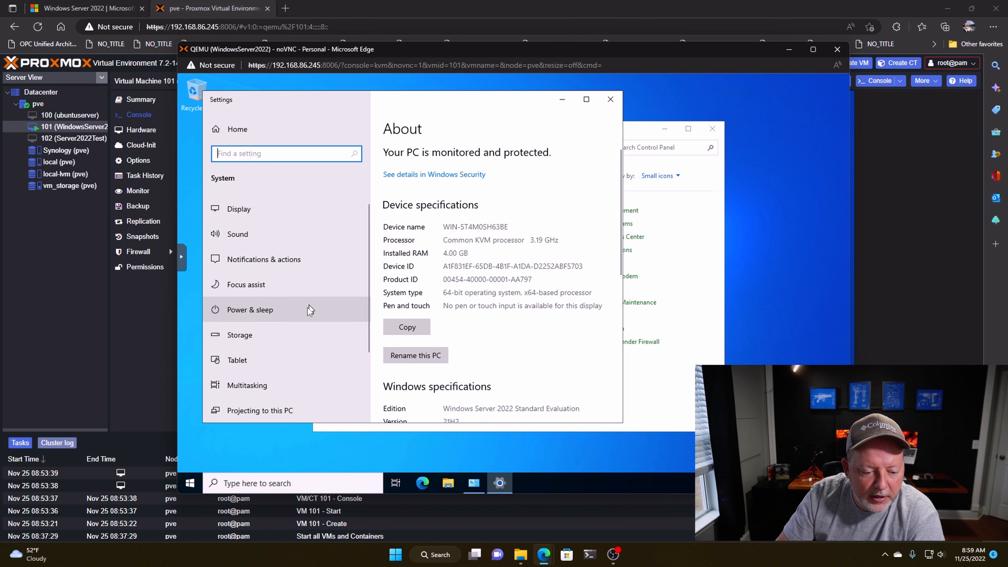
Enable Remote Desktop in the system settings, confirm the change, and open the Remote Desktop advanced settings
scroll(304, 335, "down", 3)
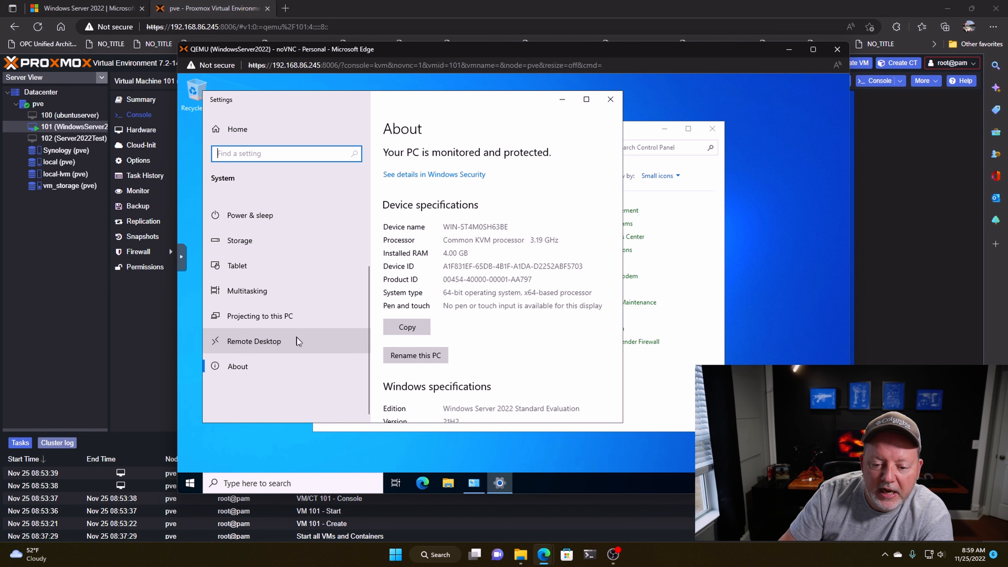
left_click(292, 343)
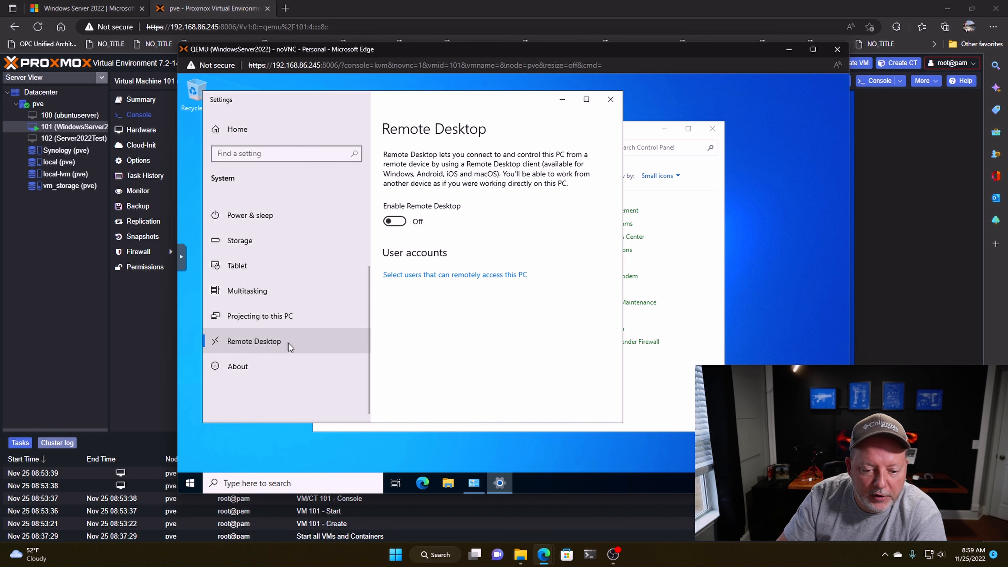
left_click(395, 221)
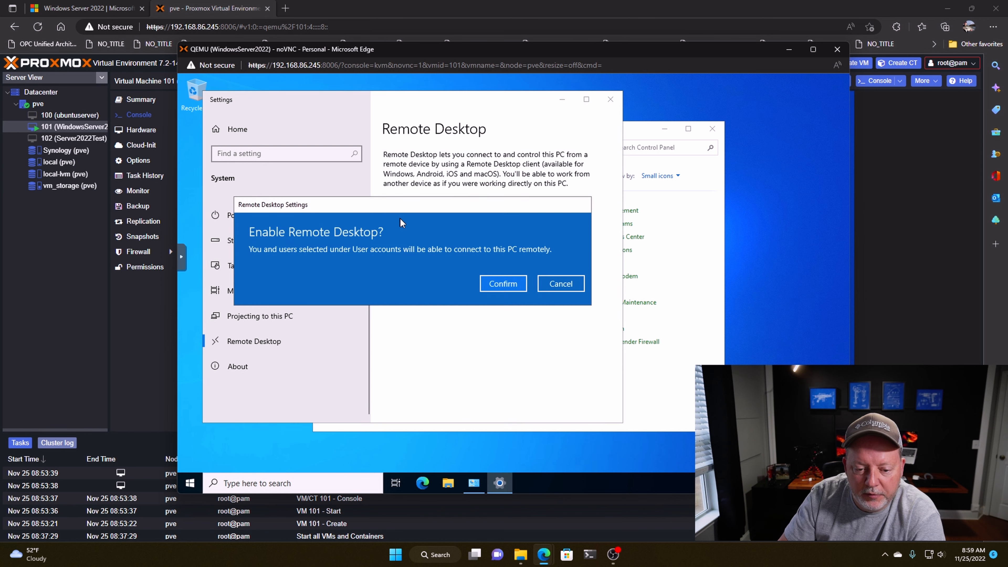
left_click(506, 284)
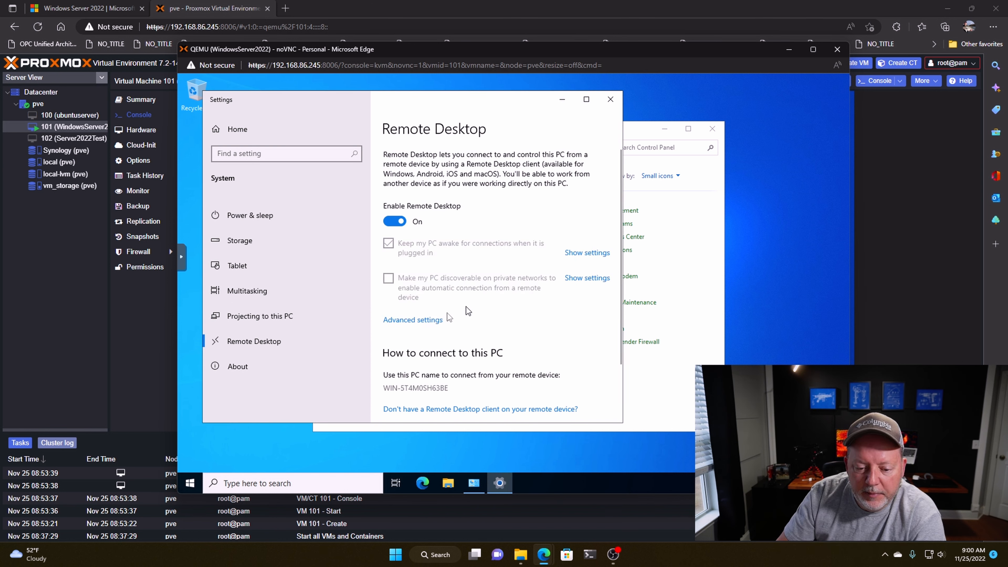
left_click(415, 319)
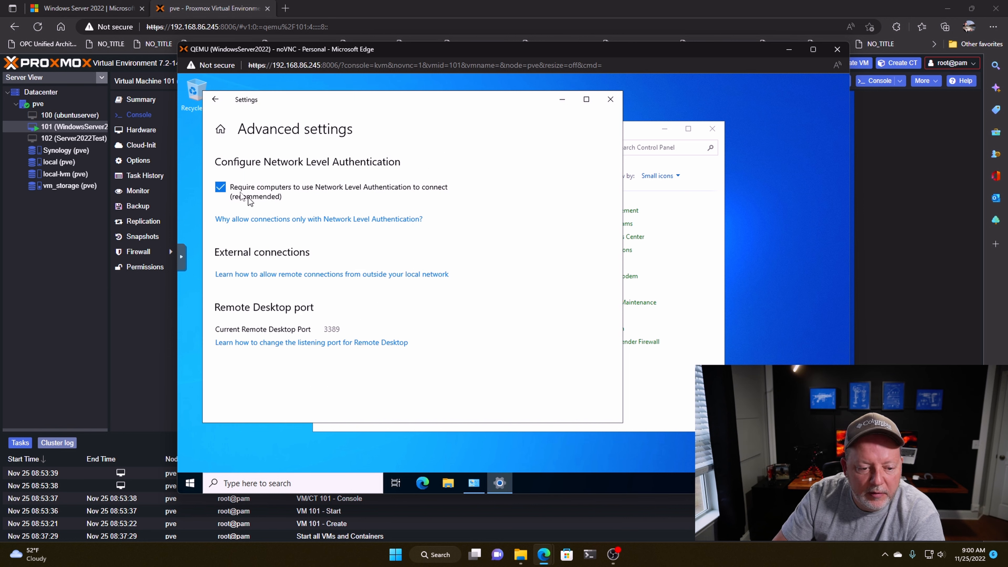
Turn off the Network Level Authentication requirement for Remote Desktop, accept the security risk, and close Settings and Control Panel
left_click(221, 187)
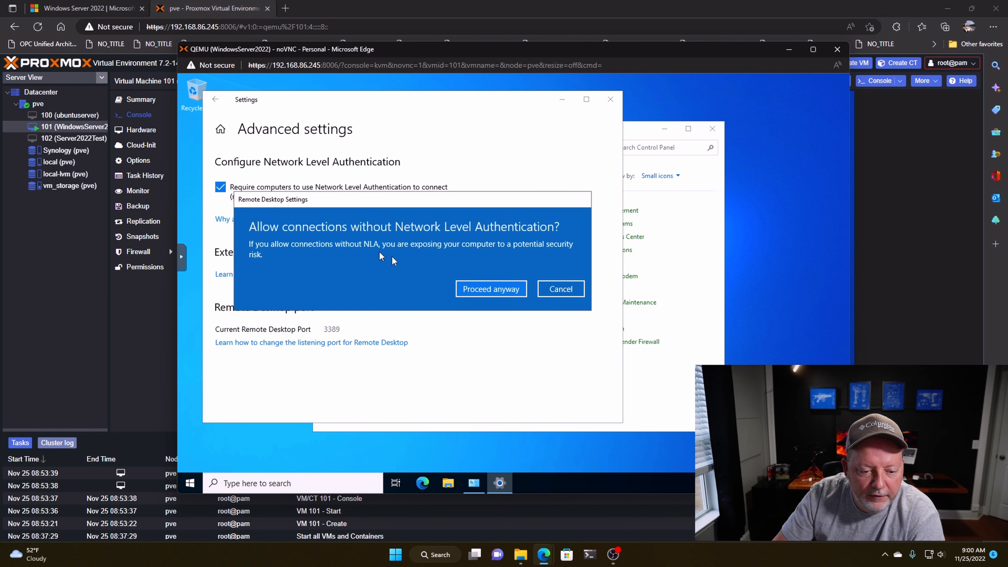
left_click(471, 288)
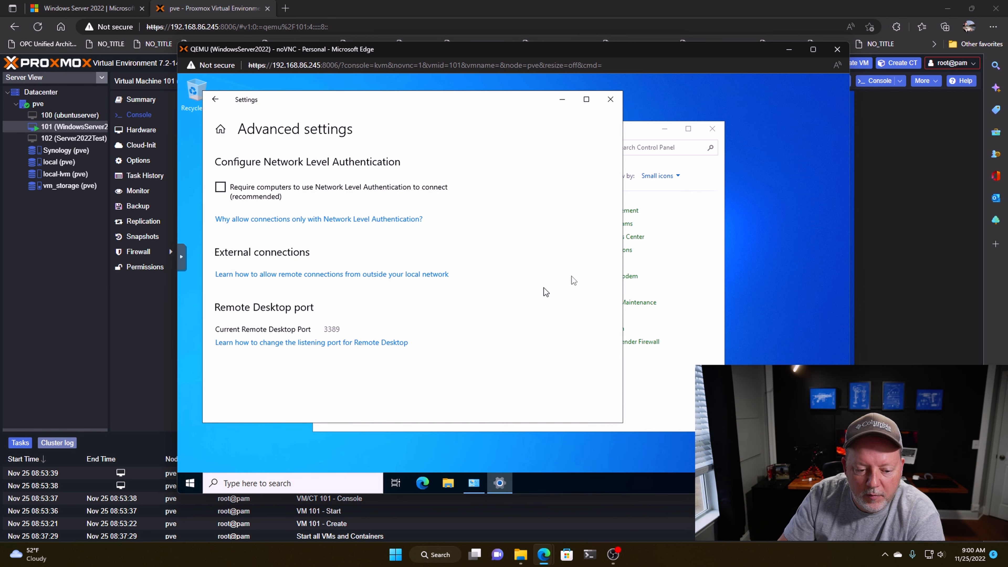
left_click(610, 99)
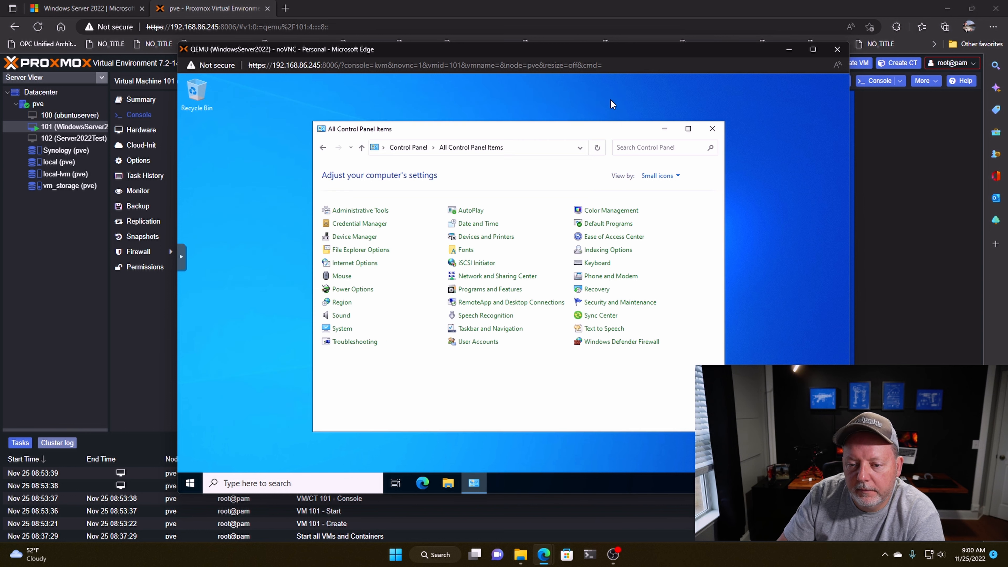
left_click(712, 129)
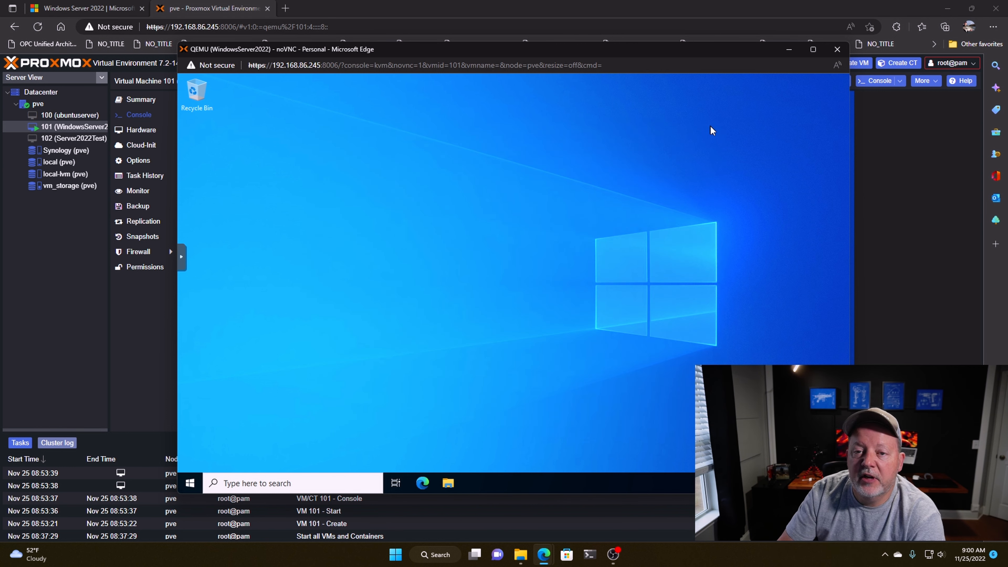
Open Command Prompt on the server and run ipconfig to look up its IP address
left_click(247, 479)
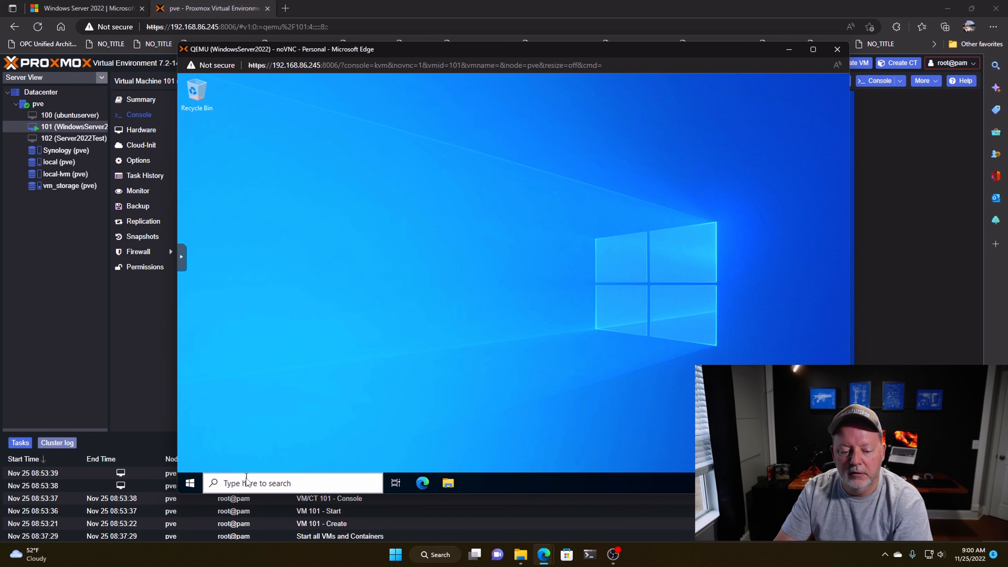
type("cmd")
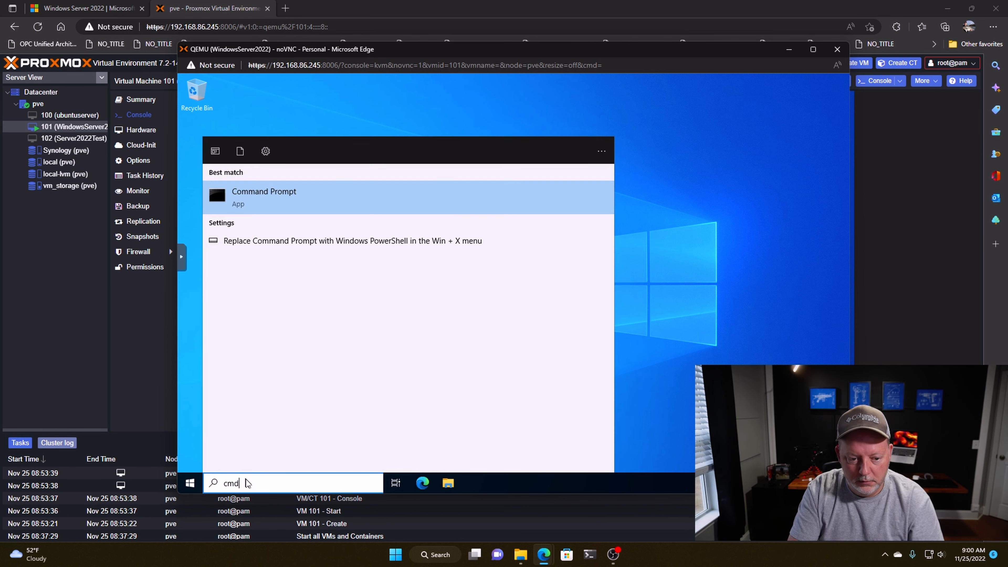
key("Return")
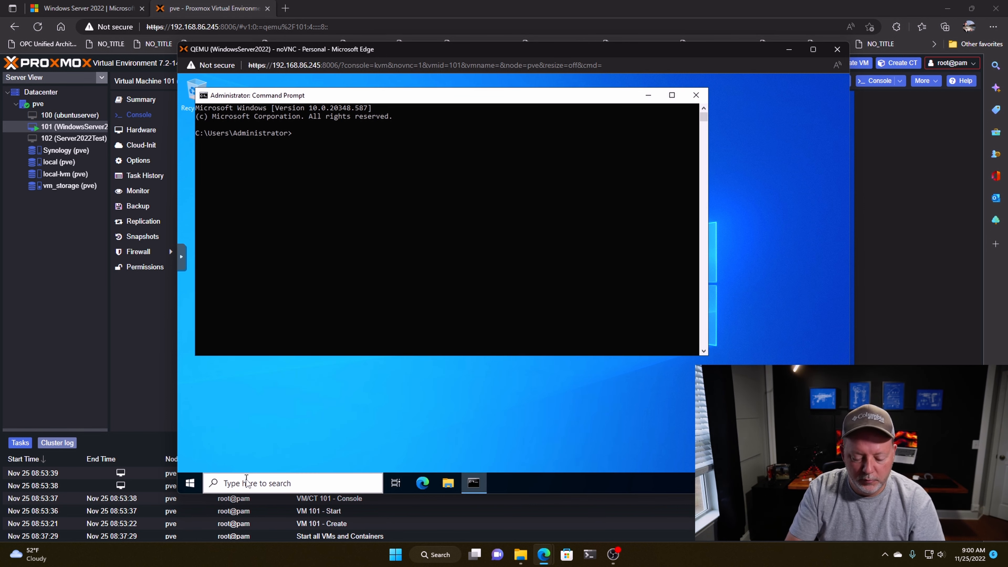
type("ipconf")
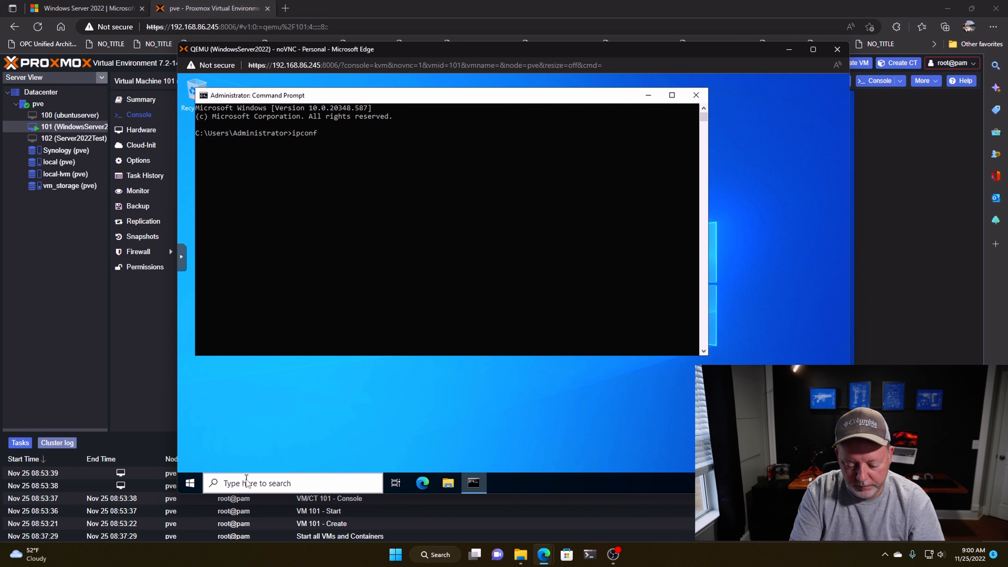
type("ig")
key("Return")
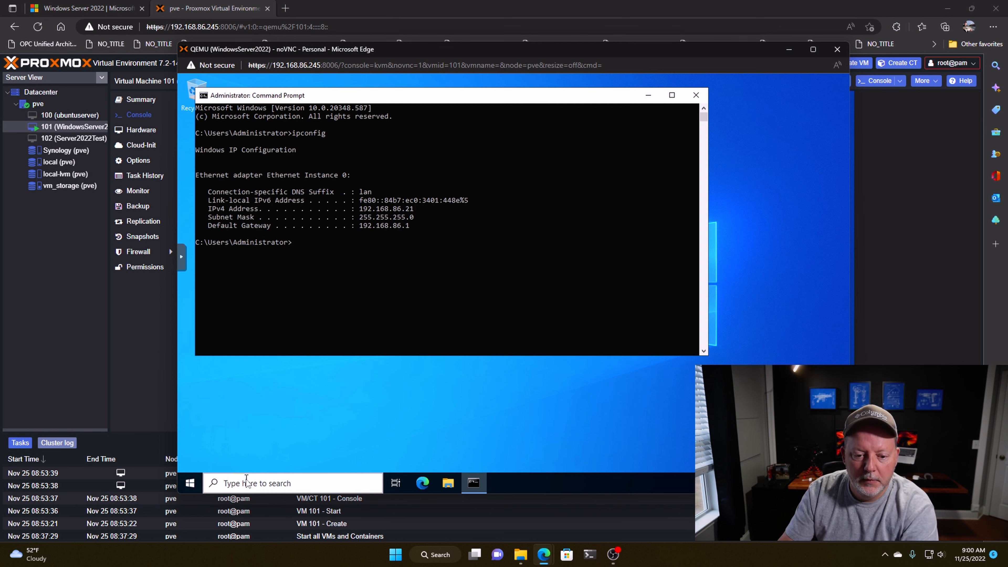
Minimize the noVNC console, open Remote Desktop Connection on the host computer, and start a connection to 192.168.86.21
left_click(787, 49)
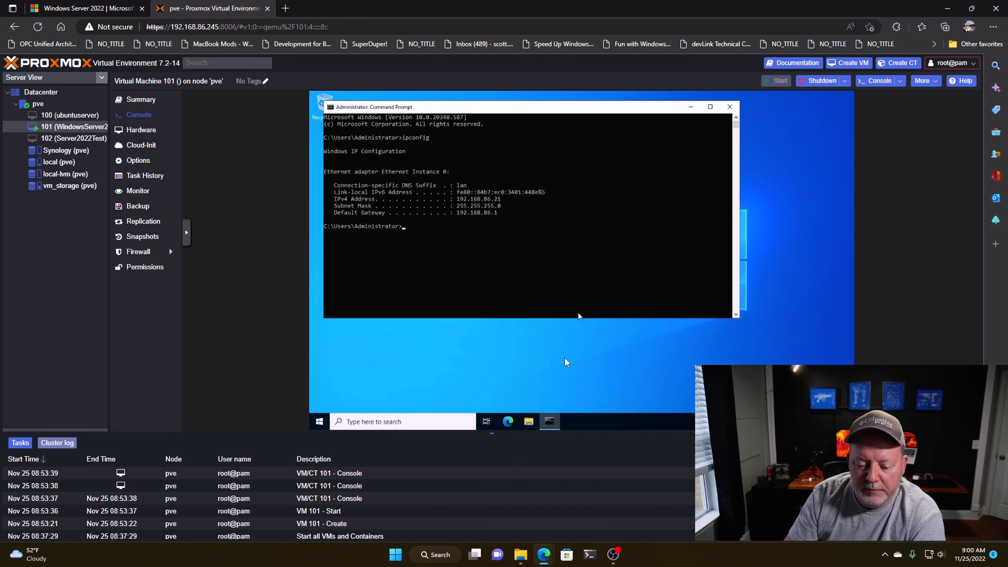
left_click(438, 555)
type("rem")
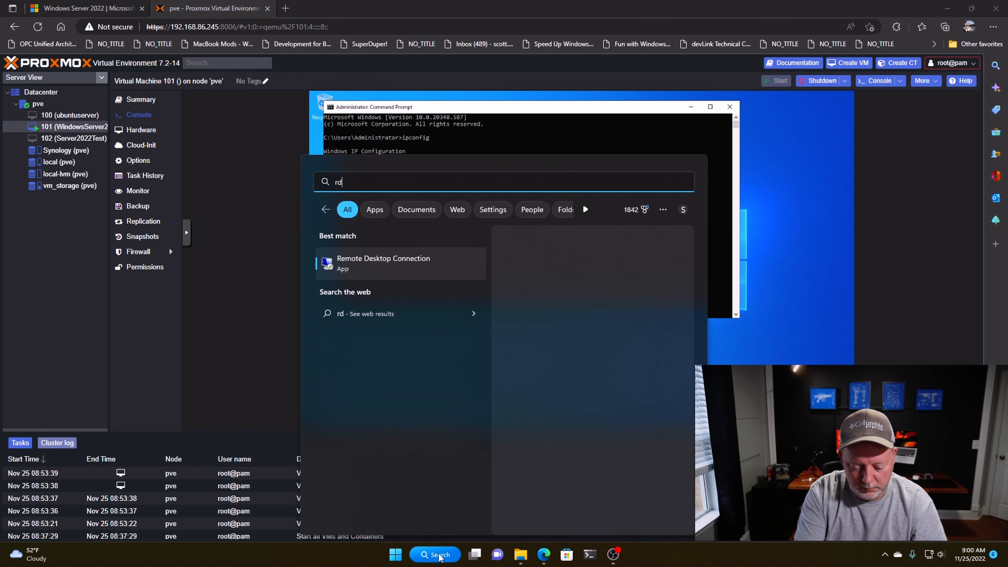
key("Return")
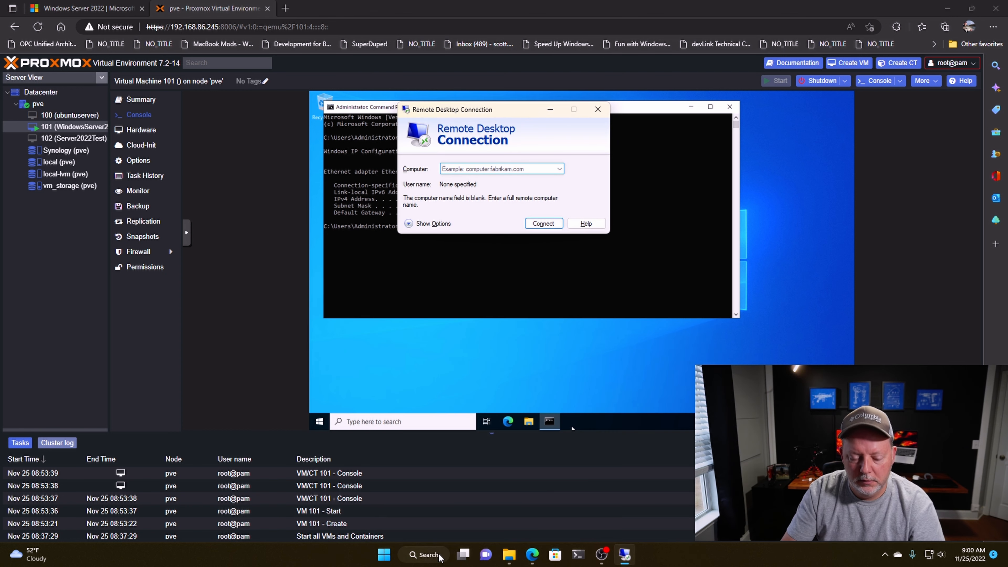
type("192.")
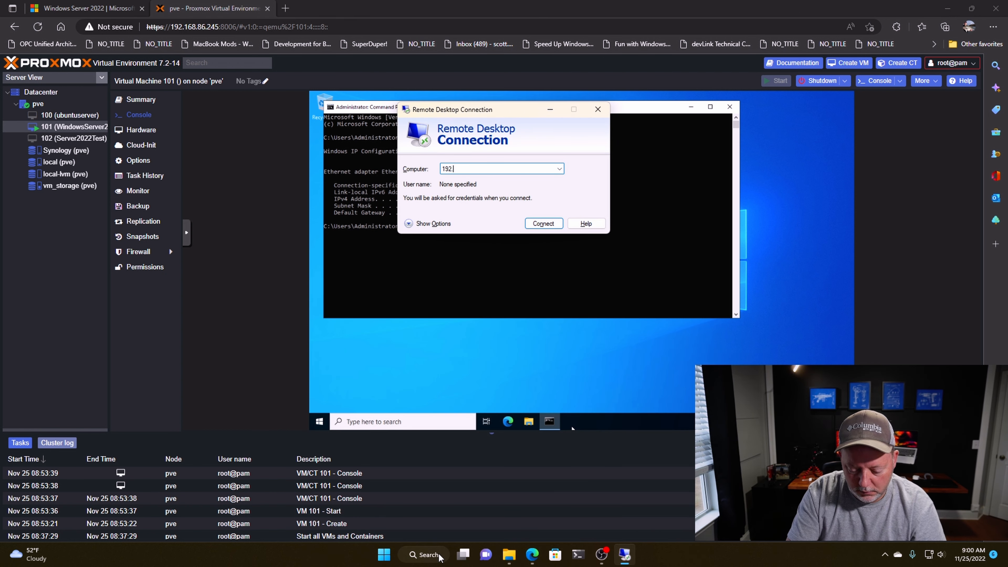
type("168.")
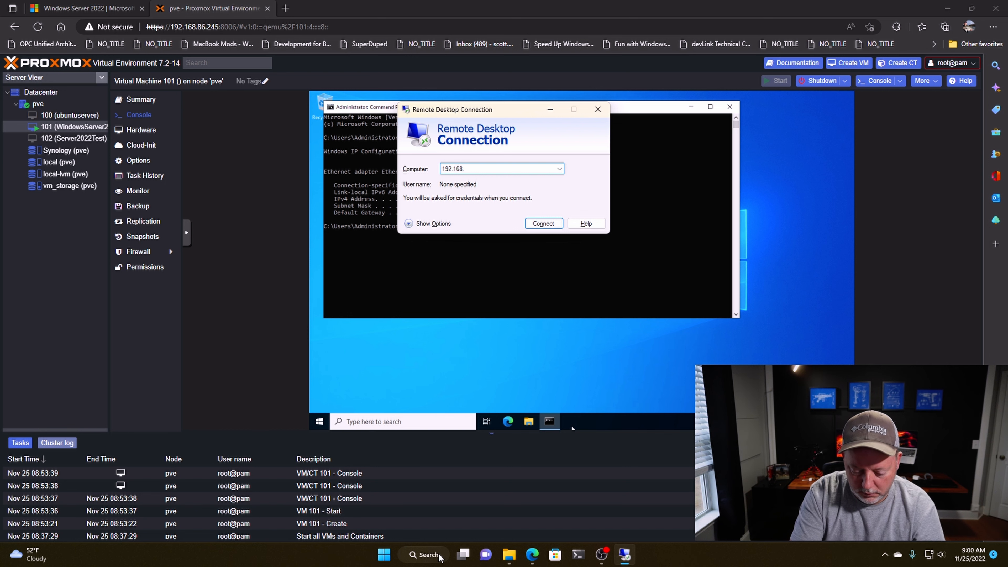
type("86.")
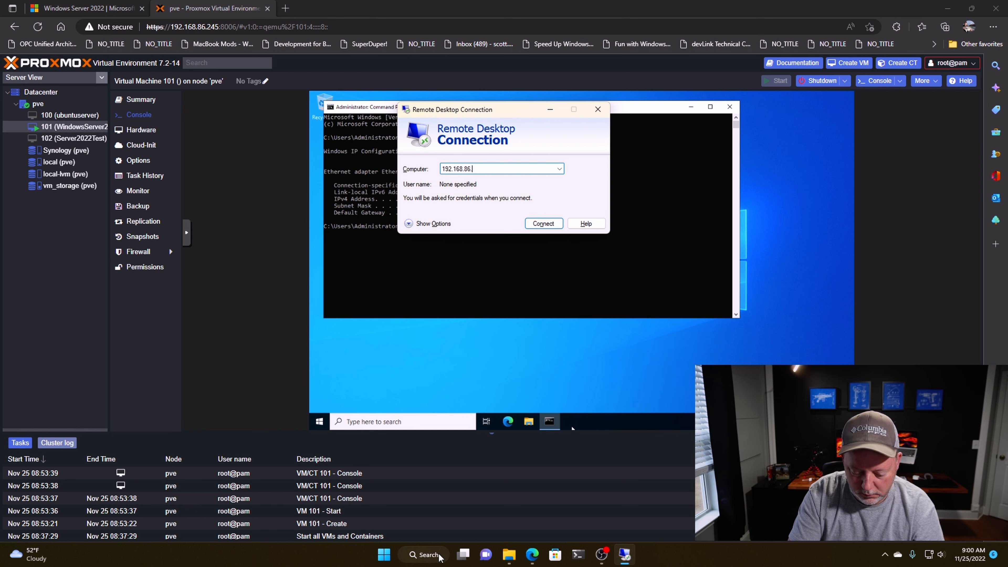
type("21")
key("Return")
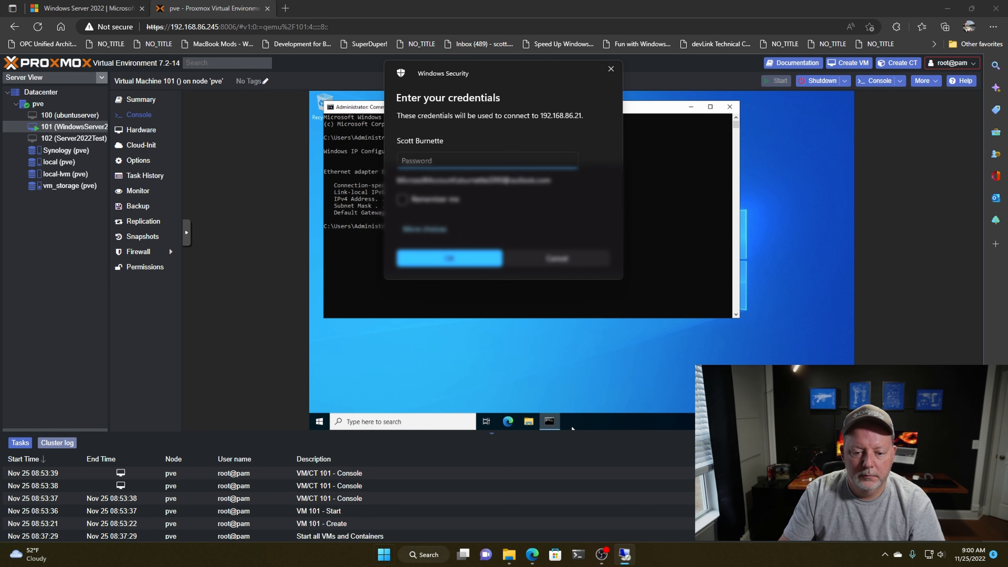
Choose a different account for the remote connection and submit the user name Administrator with the account password
left_click(440, 234)
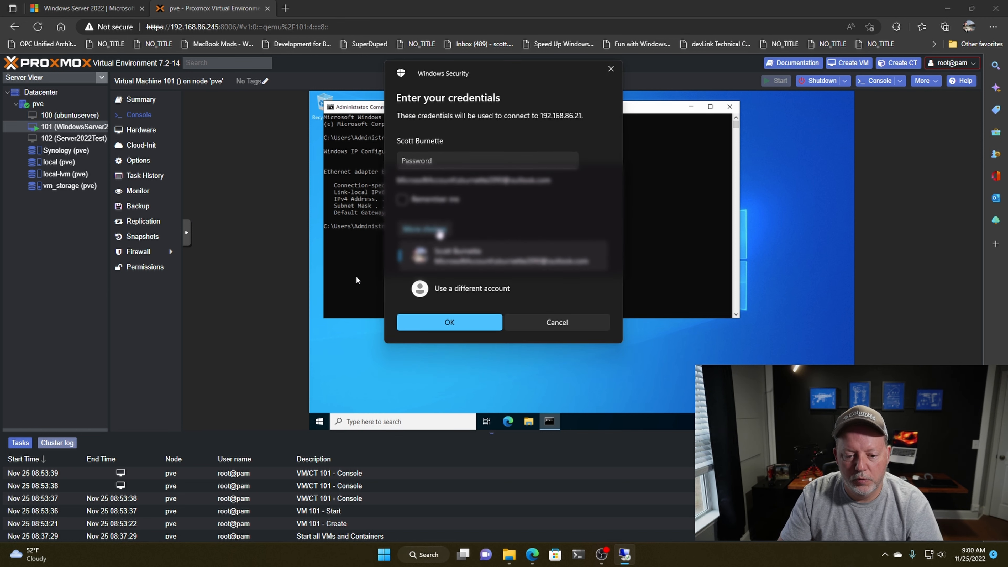
left_click(443, 283)
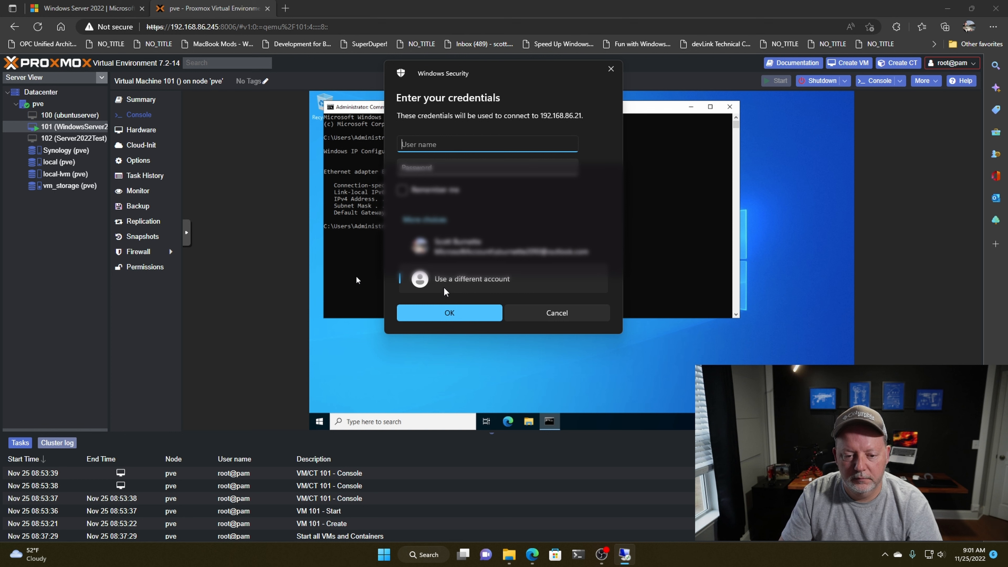
type("Adm")
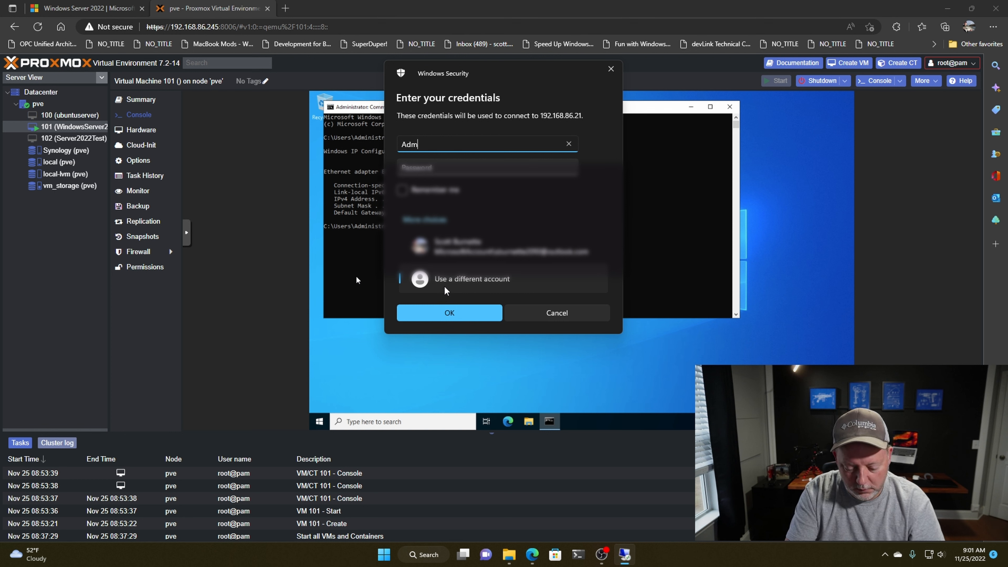
type("inistra")
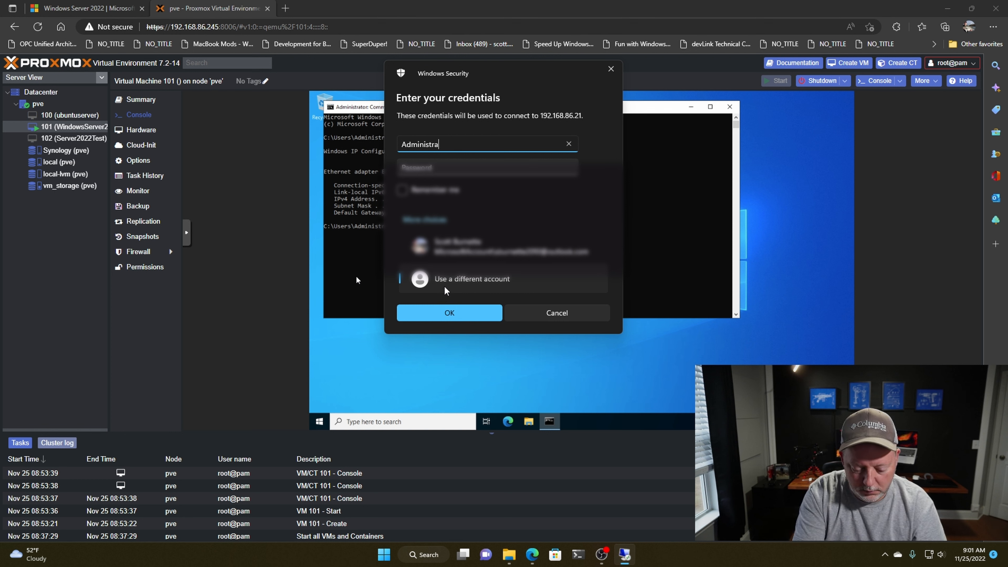
type("tor")
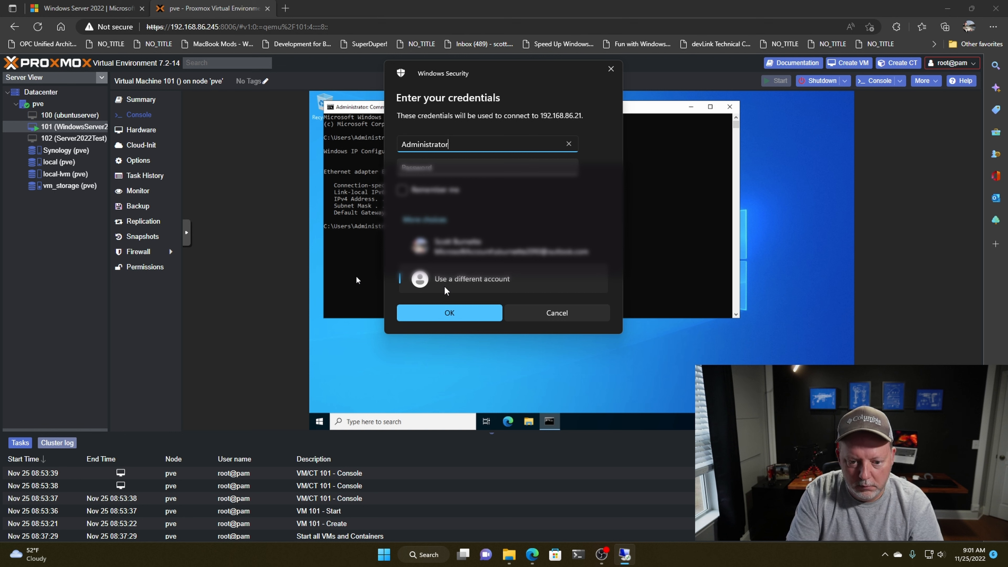
key("Tab")
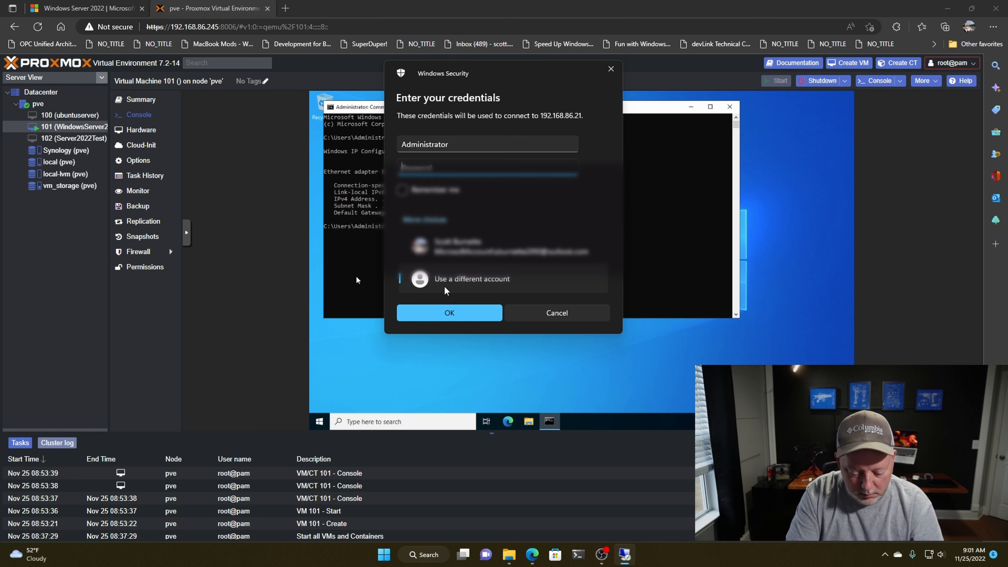
type("****")
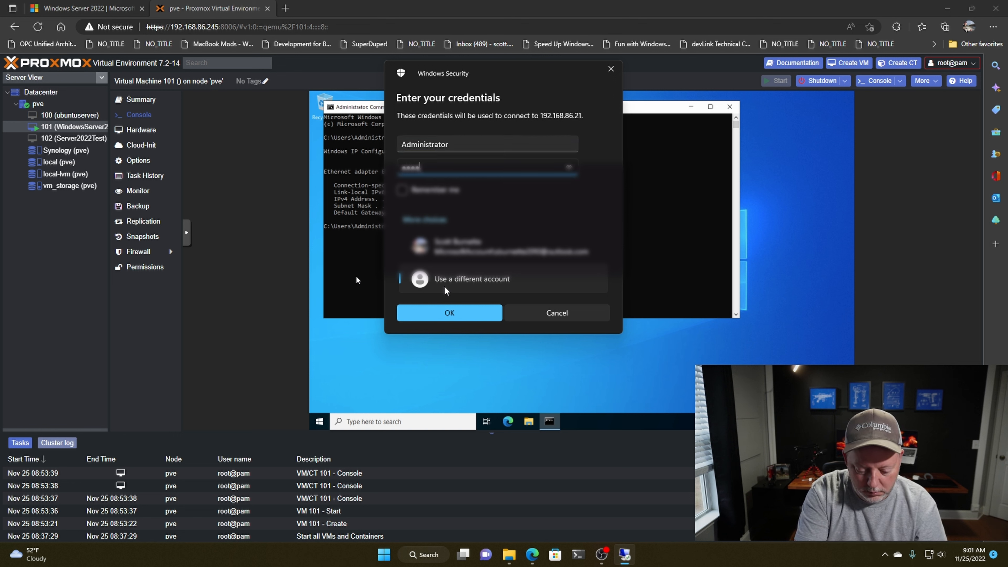
type("****")
key("Return")
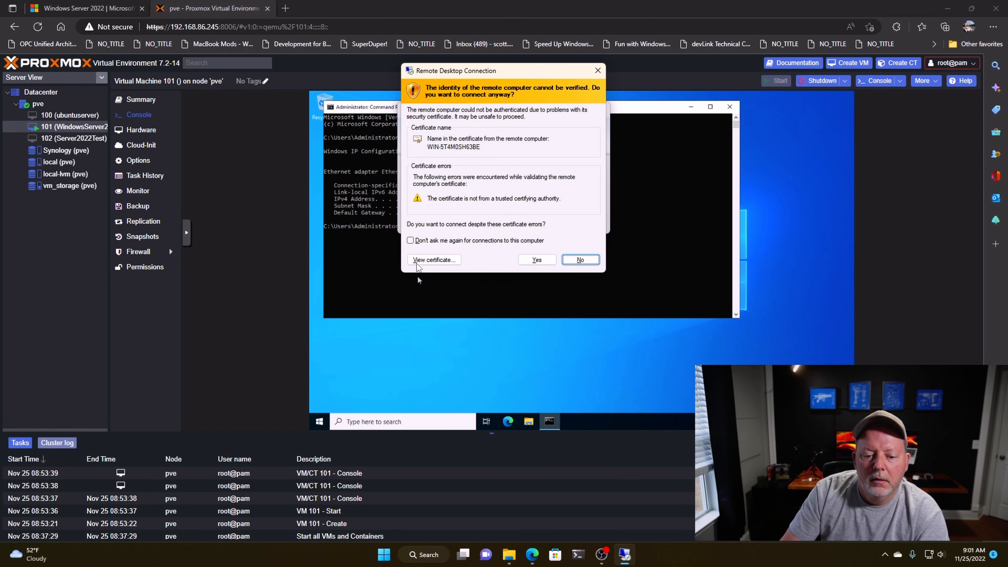
Turn off further certificate prompts for this computer and connect to the server despite the certificate errors
left_click(419, 240)
left_click(538, 260)
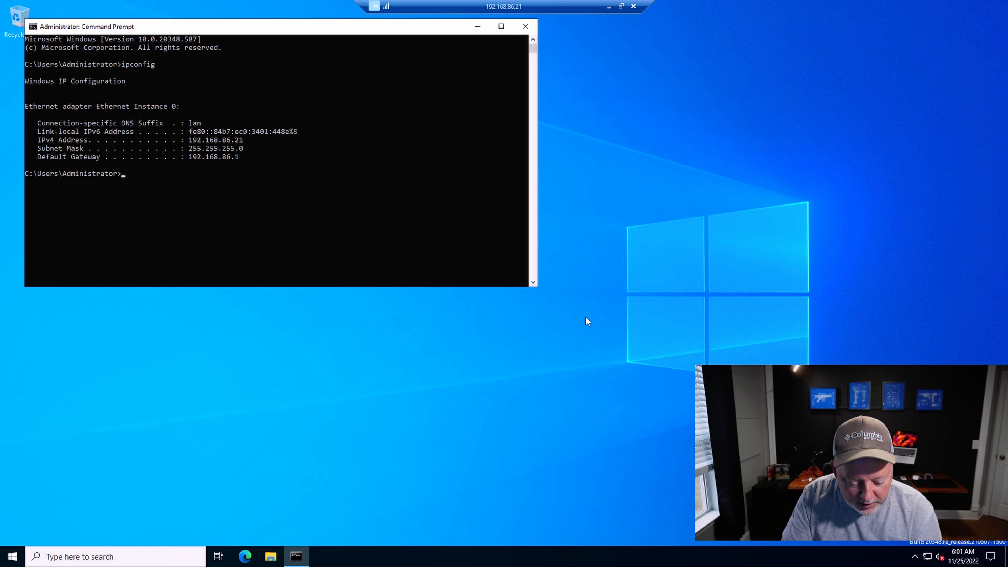
left_click(676, 255)
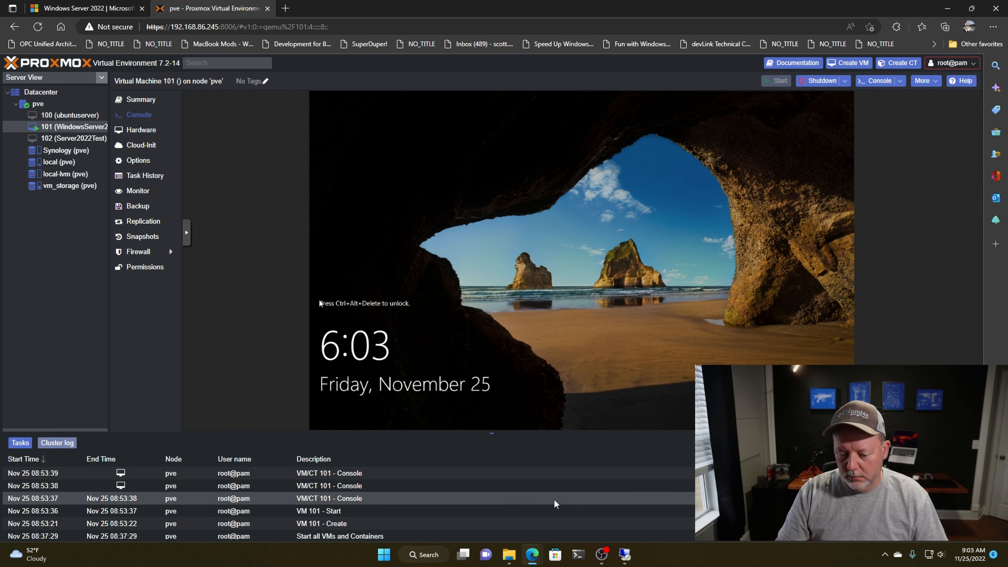
Return to the Remote Desktop session, check the server's CPU performance in the detailed Task Manager view, and minimize Task Manager
left_click(631, 557)
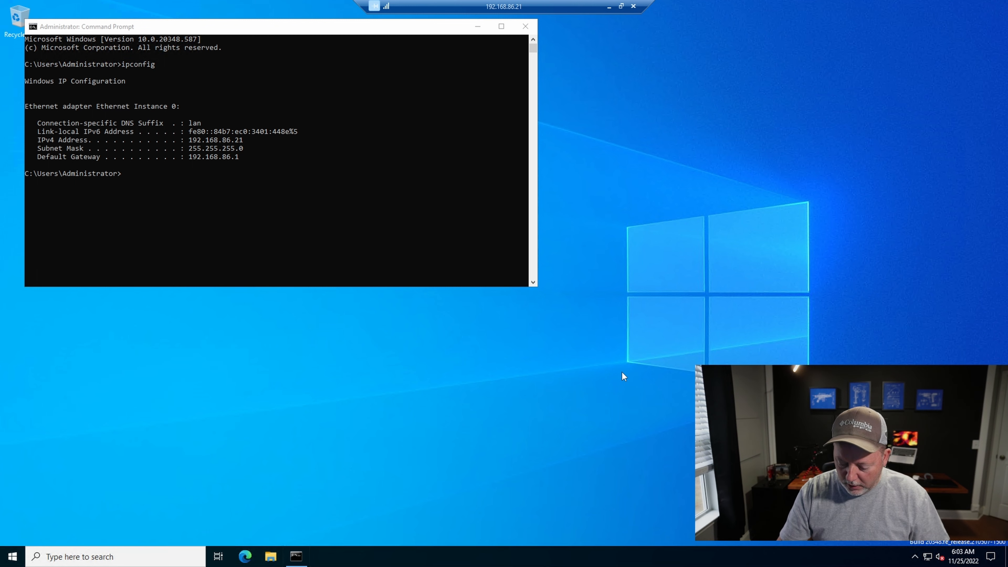
key("ctrl+alt+End")
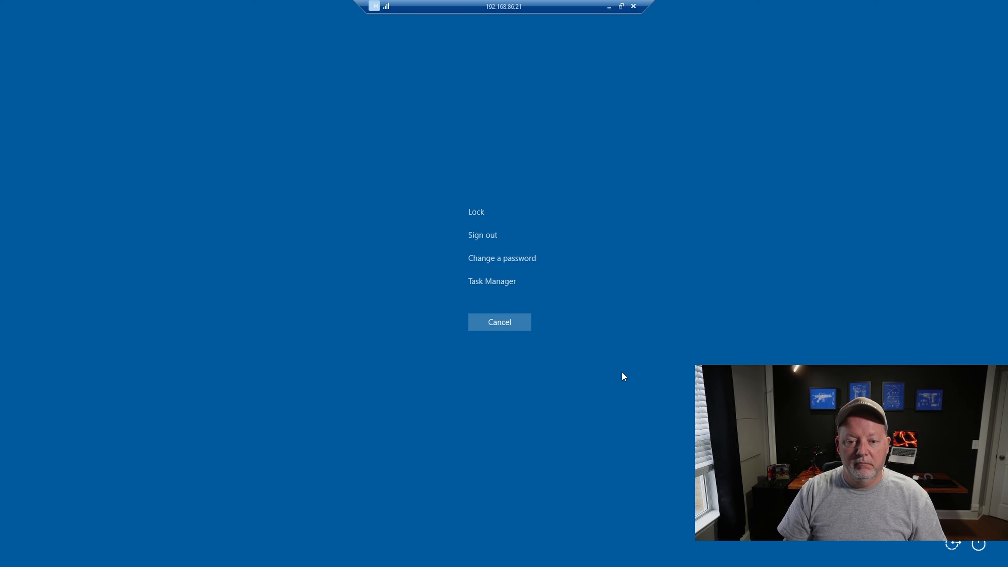
left_click(498, 281)
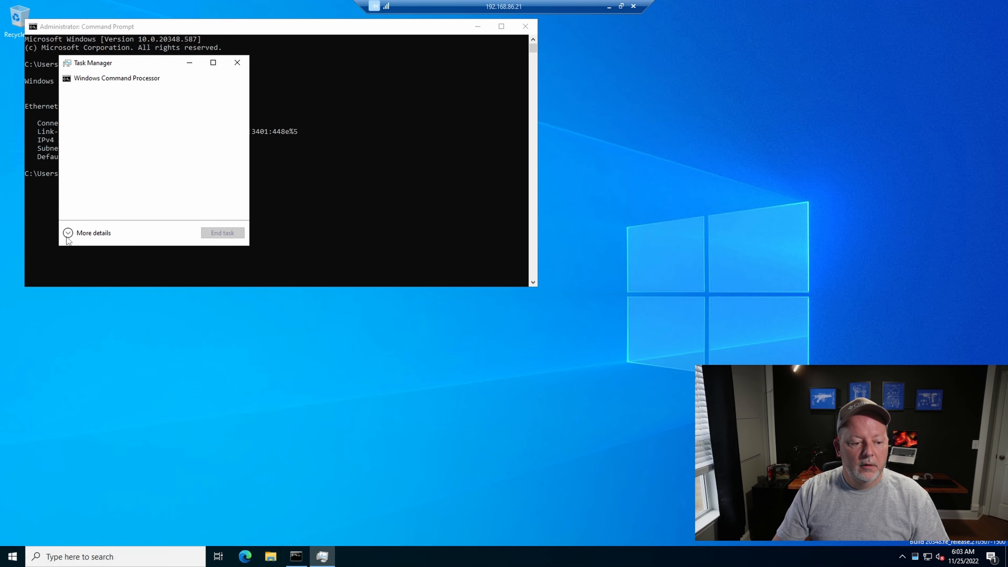
left_click(67, 235)
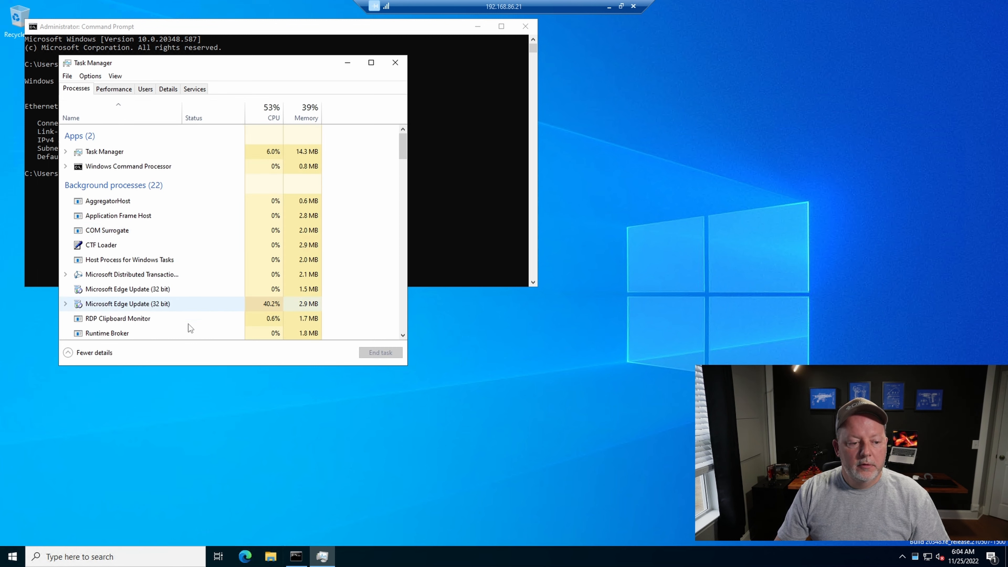
left_click(117, 89)
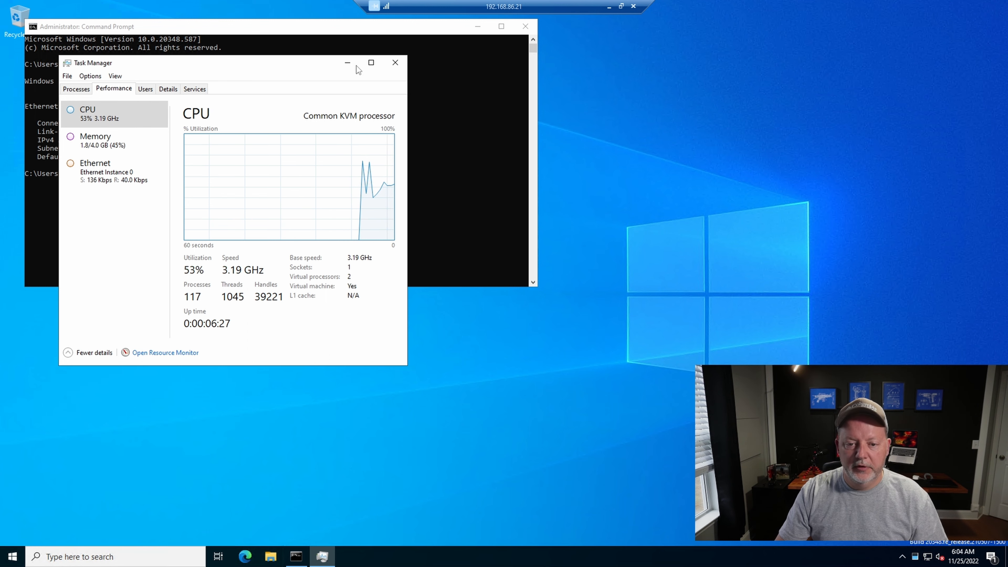
left_click(347, 63)
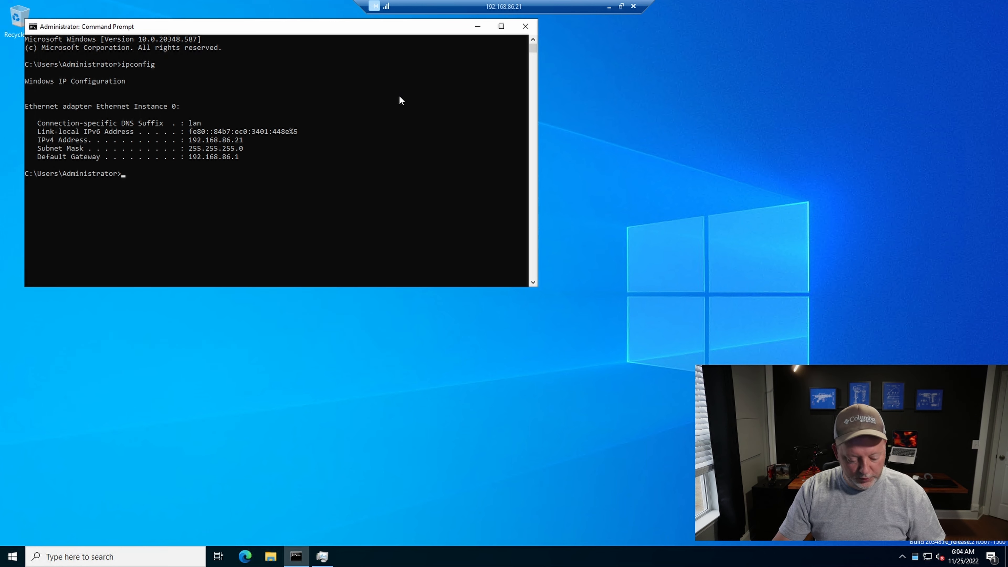
Open the Windows security options screen inside the Remote Desktop session
key("ctrl+alt+End")
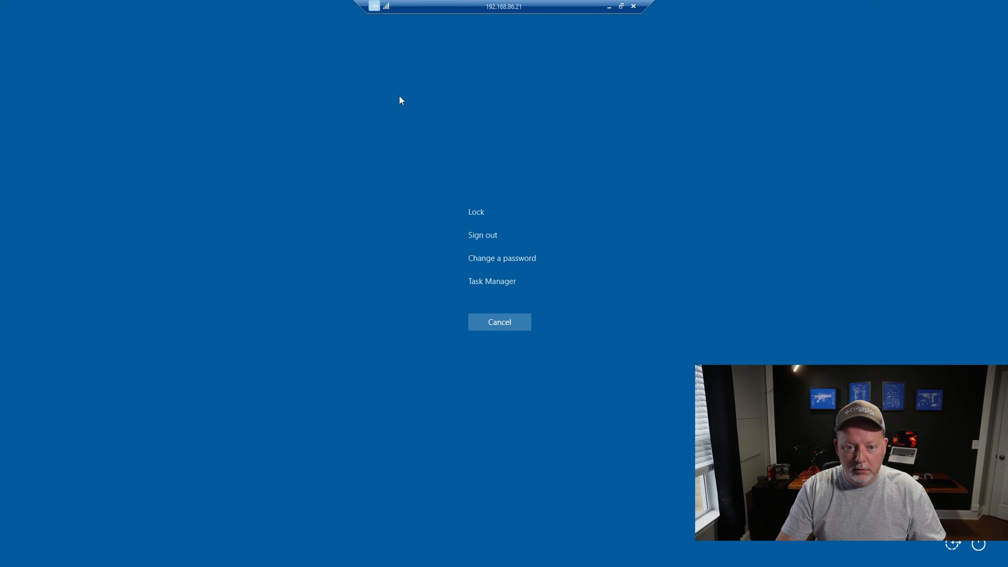